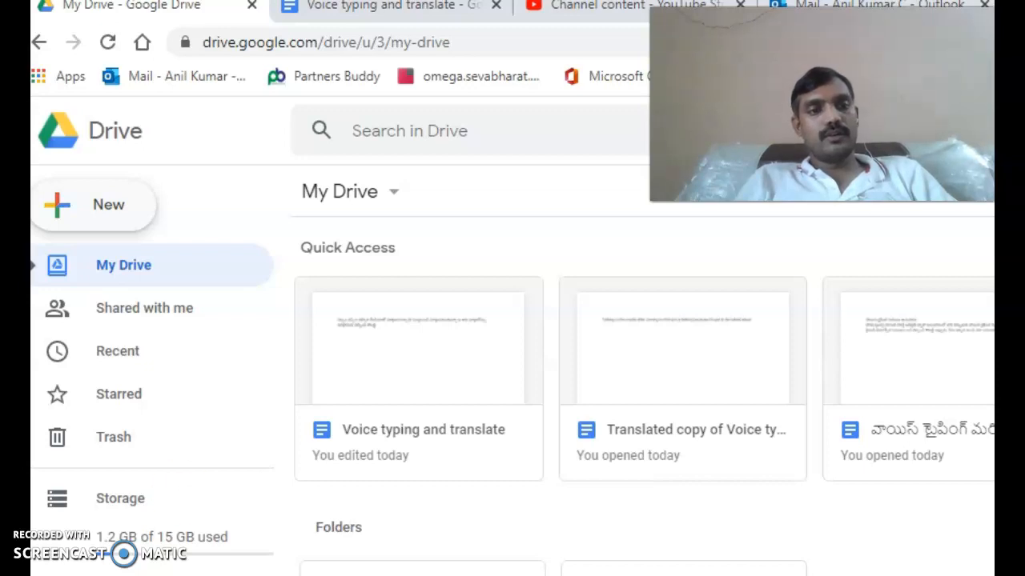
- Create a new blank Google Form from My Drive
scroll(641, 360, down, 2)
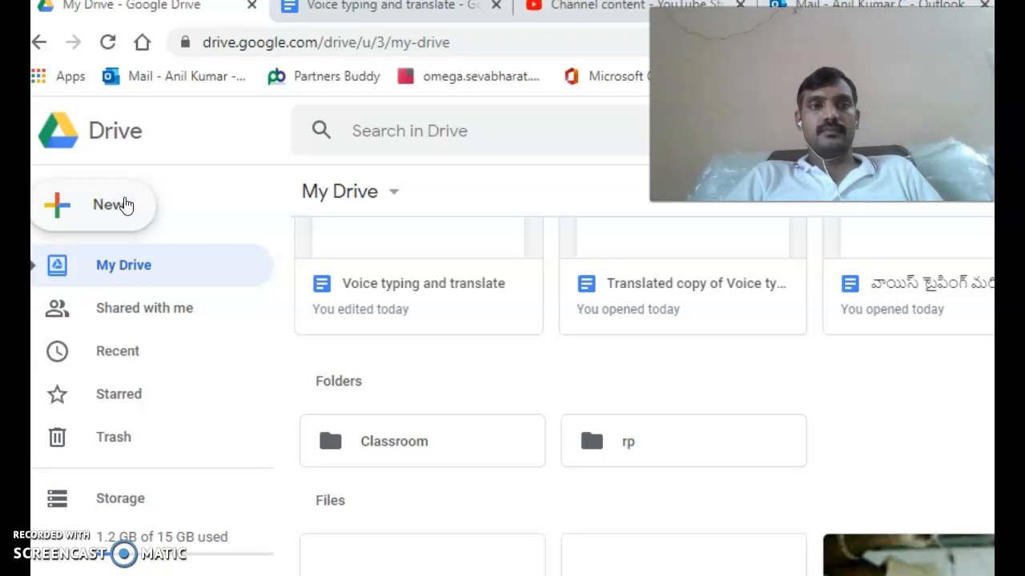
click(124, 205)
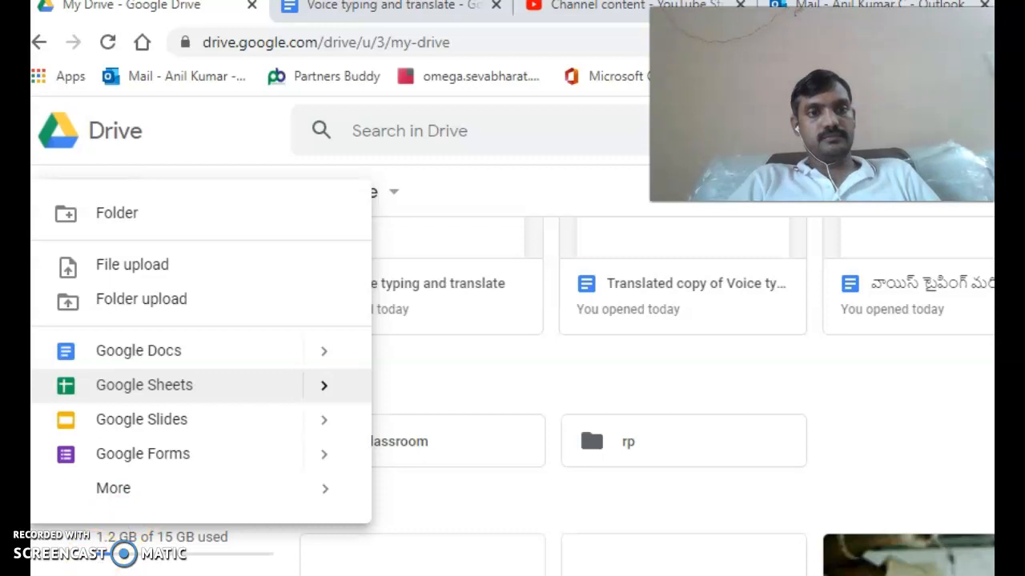
mouse_move(319, 458)
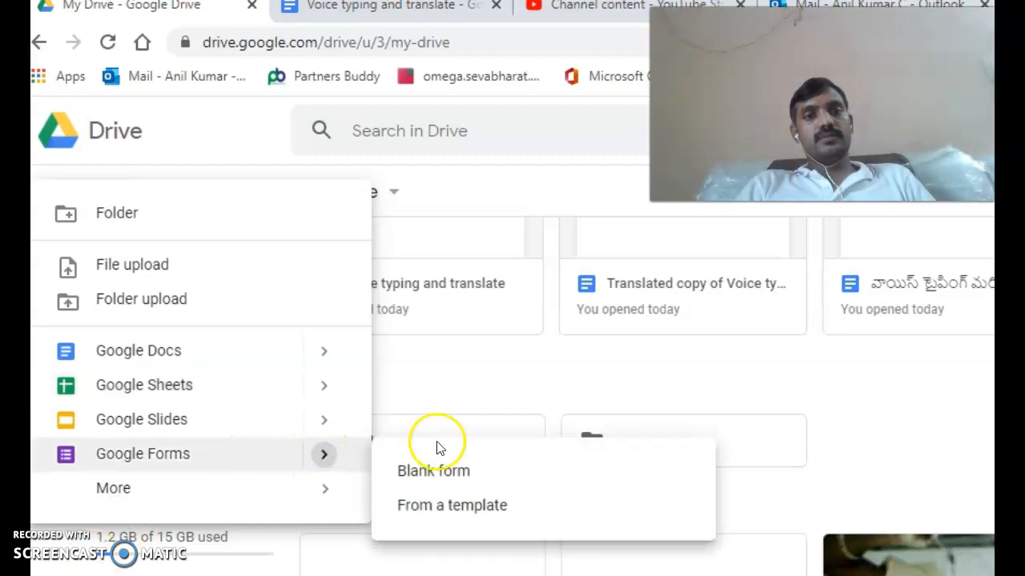
click(469, 477)
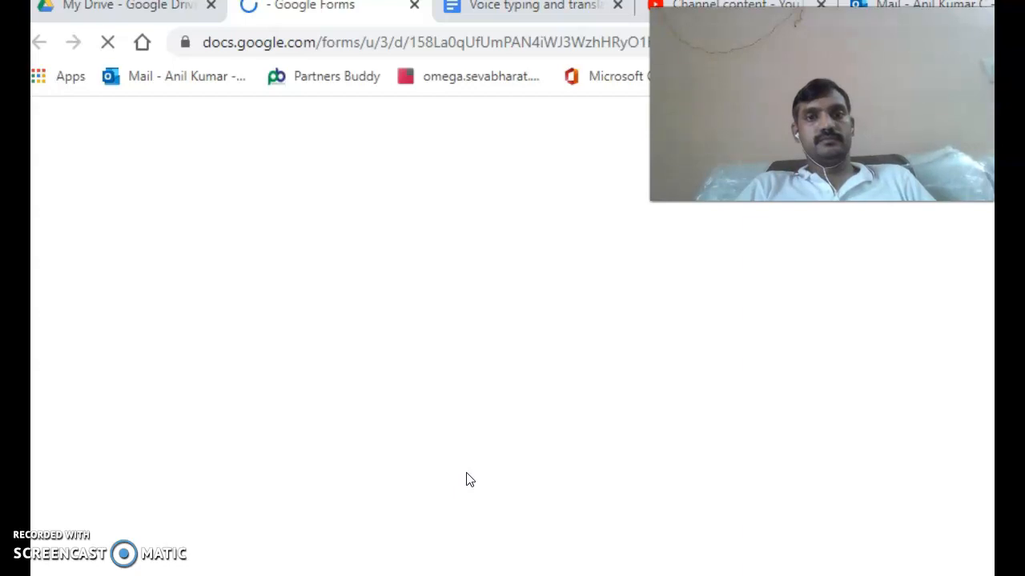
click(469, 277)
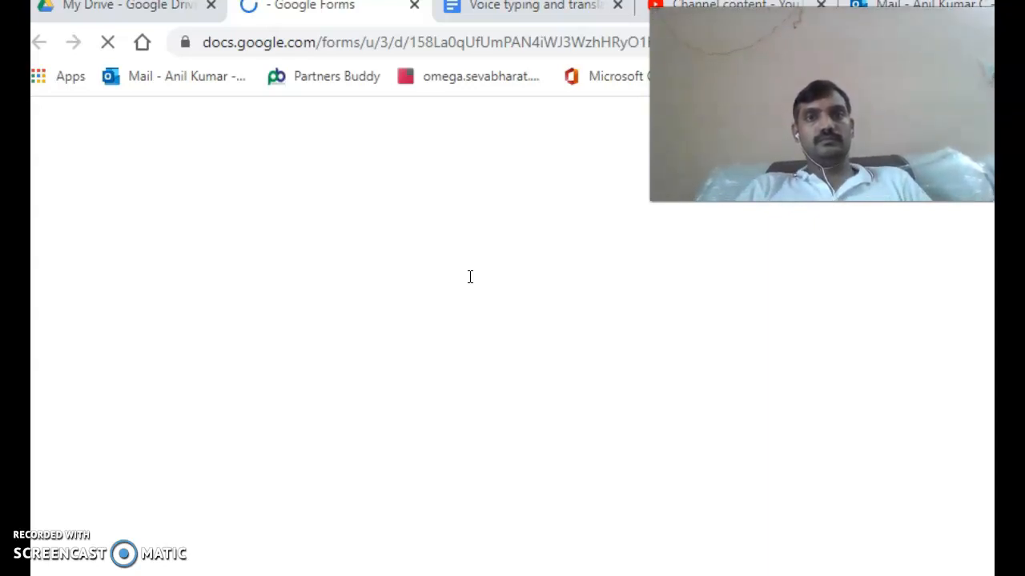
click(200, 509)
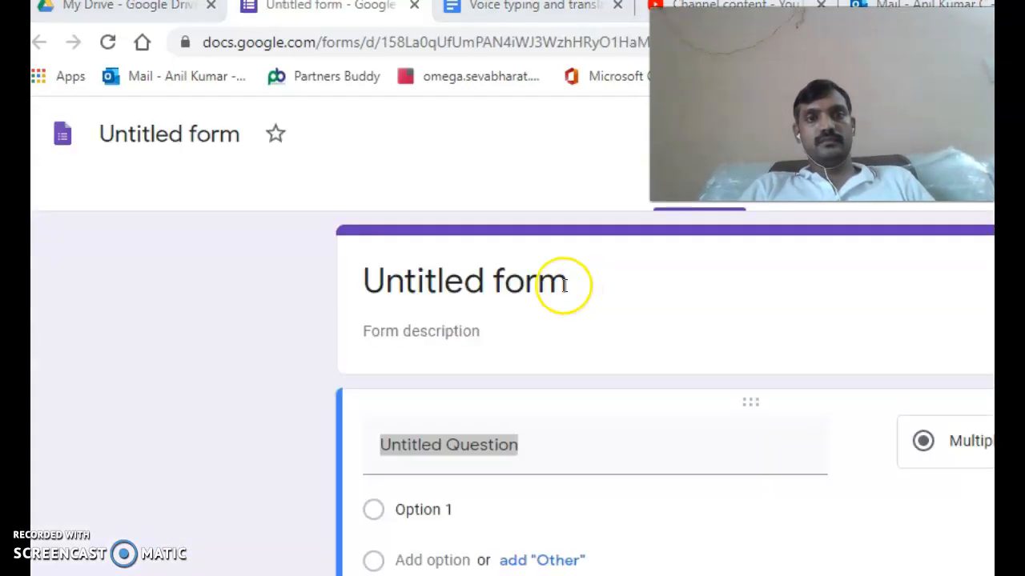
- Dismiss the new Google Forms tour offer and title the form "Student Profile"
click(564, 286)
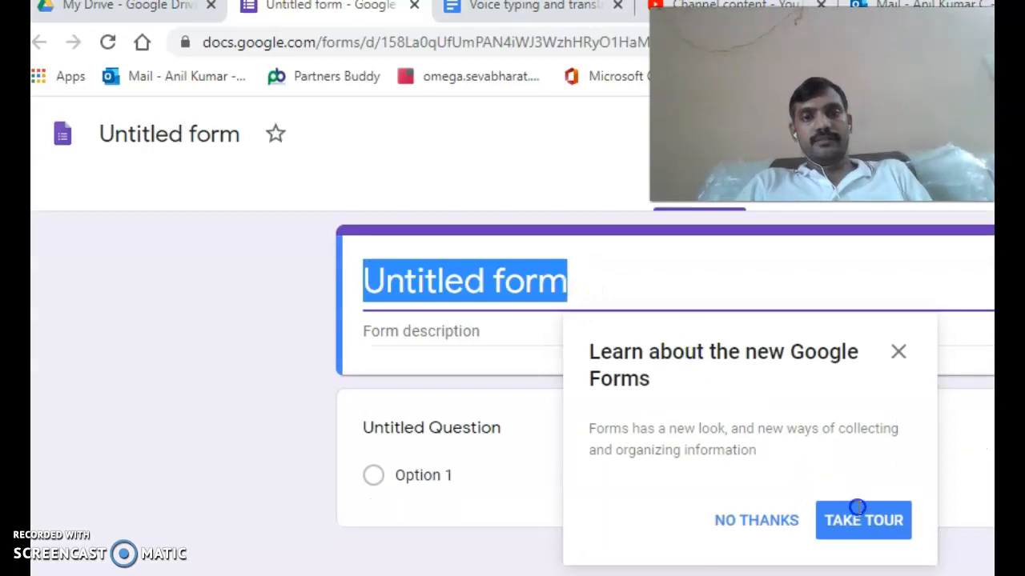
click(898, 360)
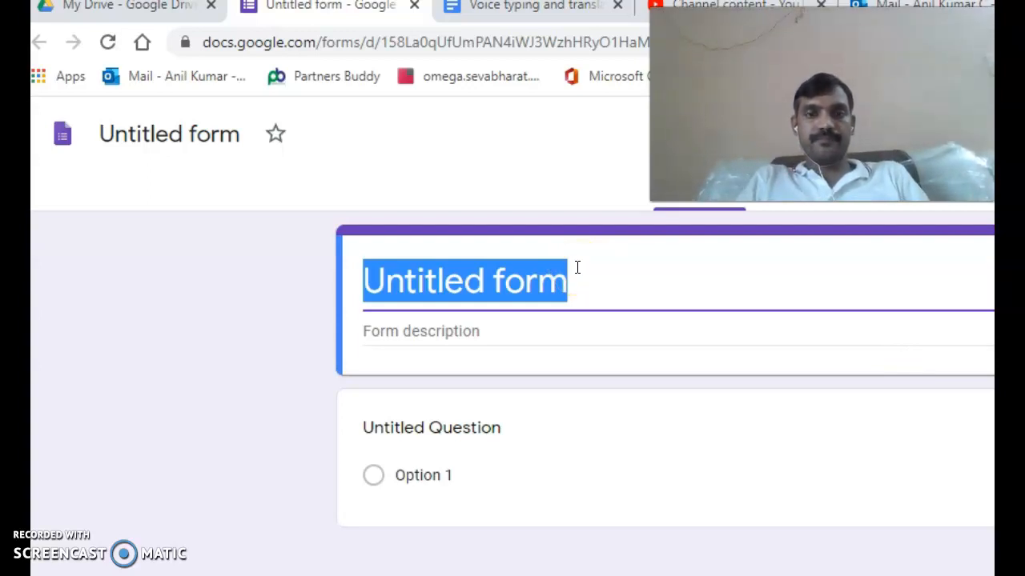
text(Stude)
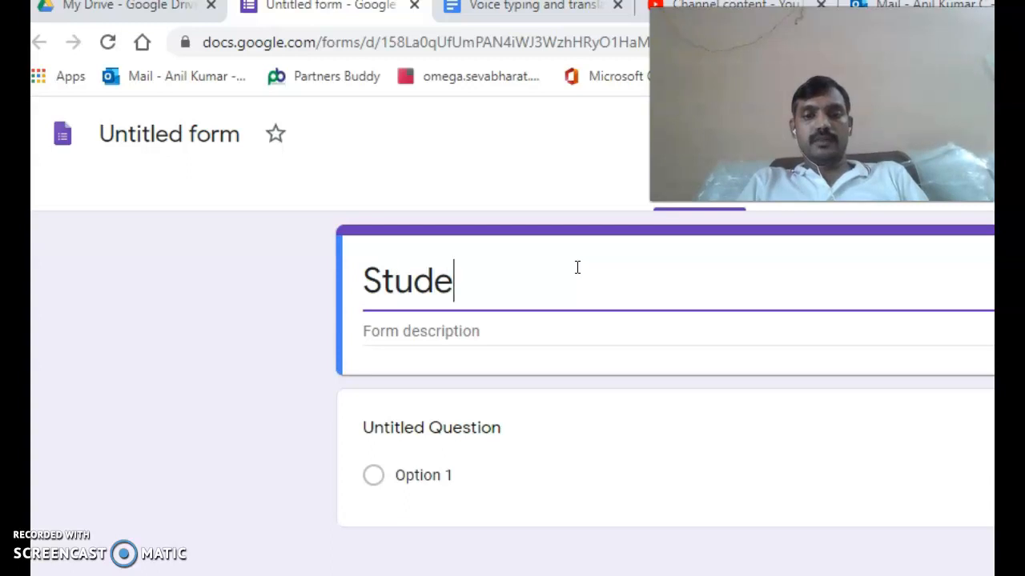
text(nt PRofile)
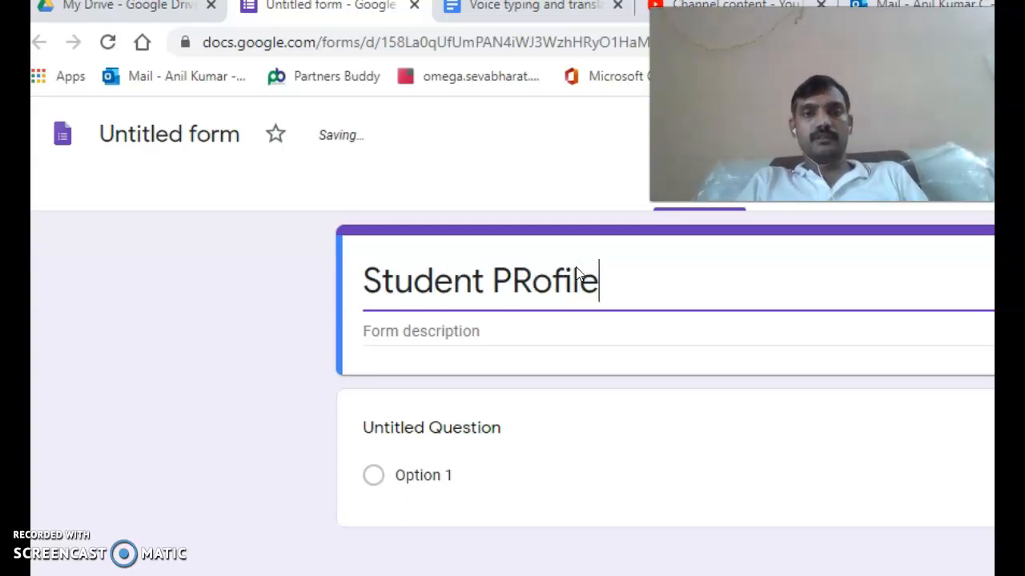
key(Left)
key(Left)
key(Left)
key(Left)
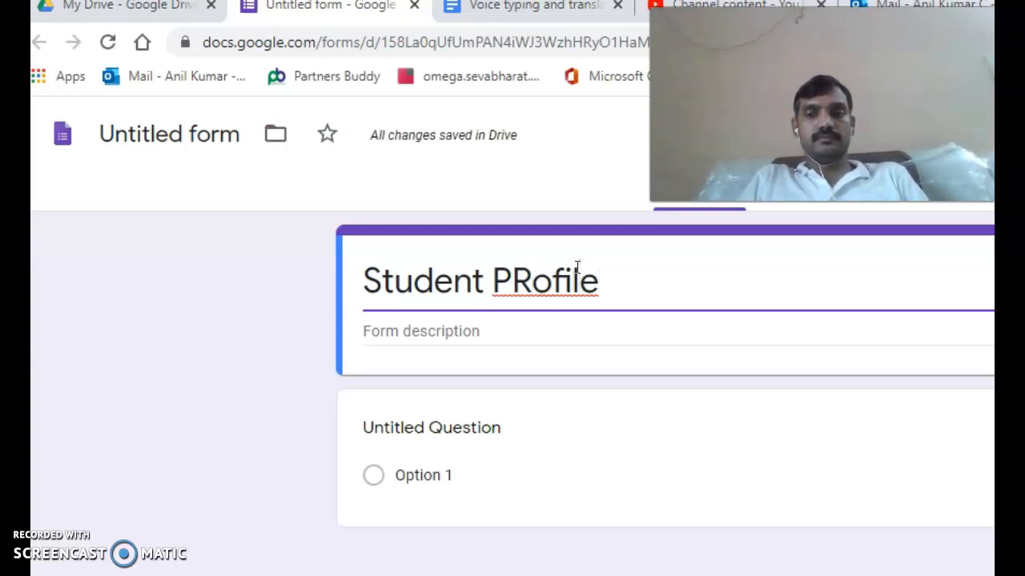
key(BackSpace)
text(r)
- Enter "BCom" as the form description
click(479, 329)
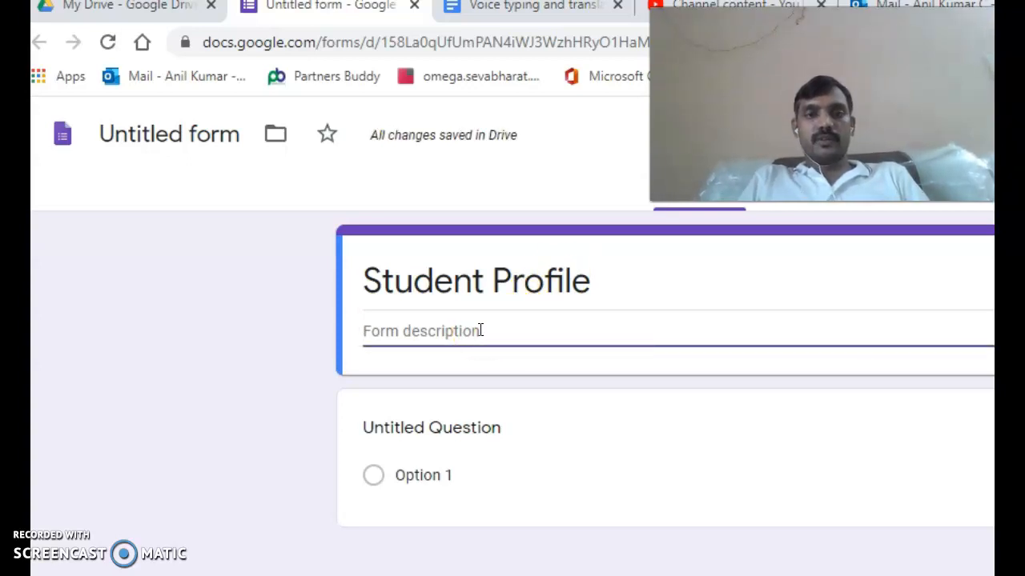
text(H)
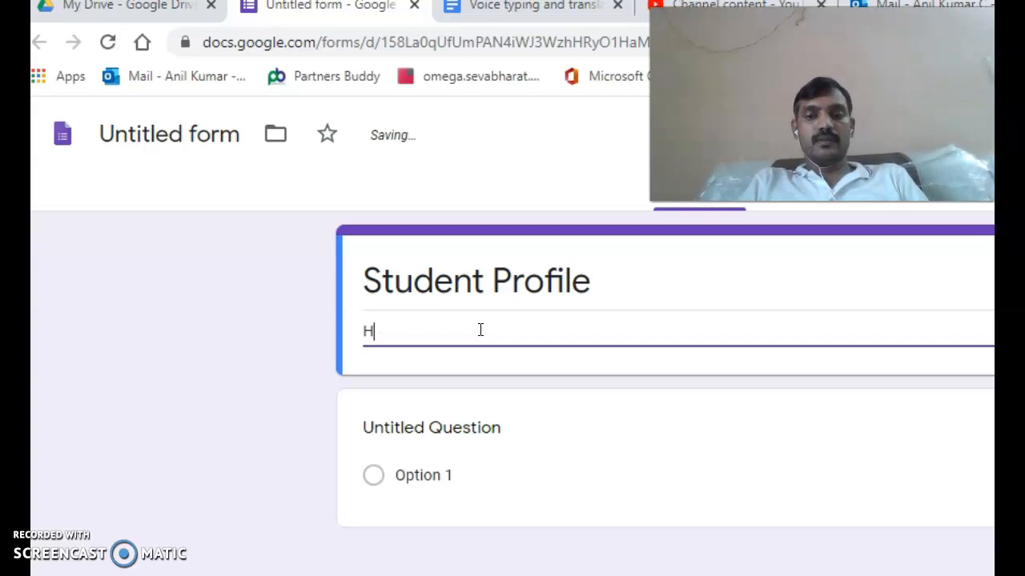
key(BackSpace)
text(BC)
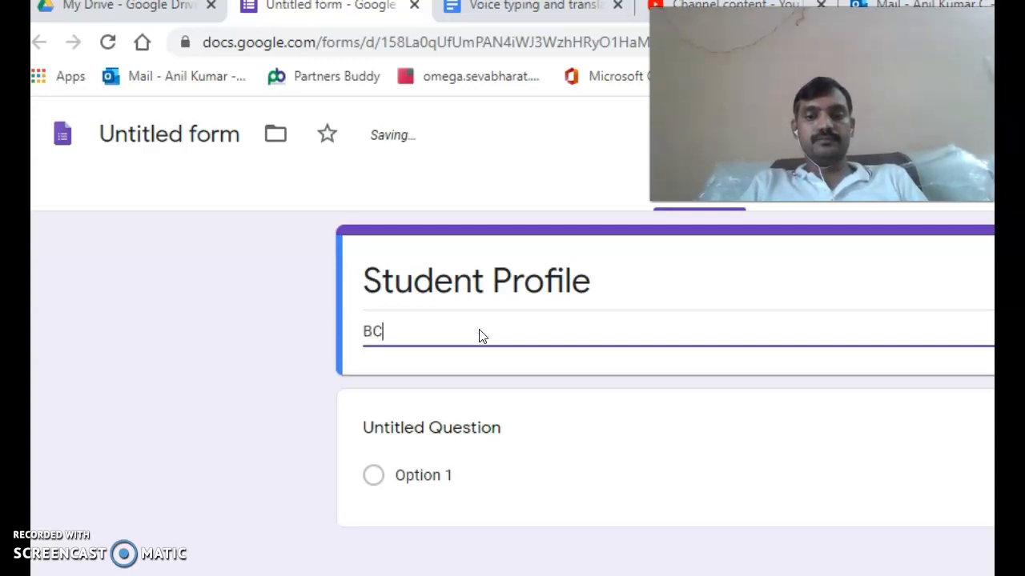
text(om)
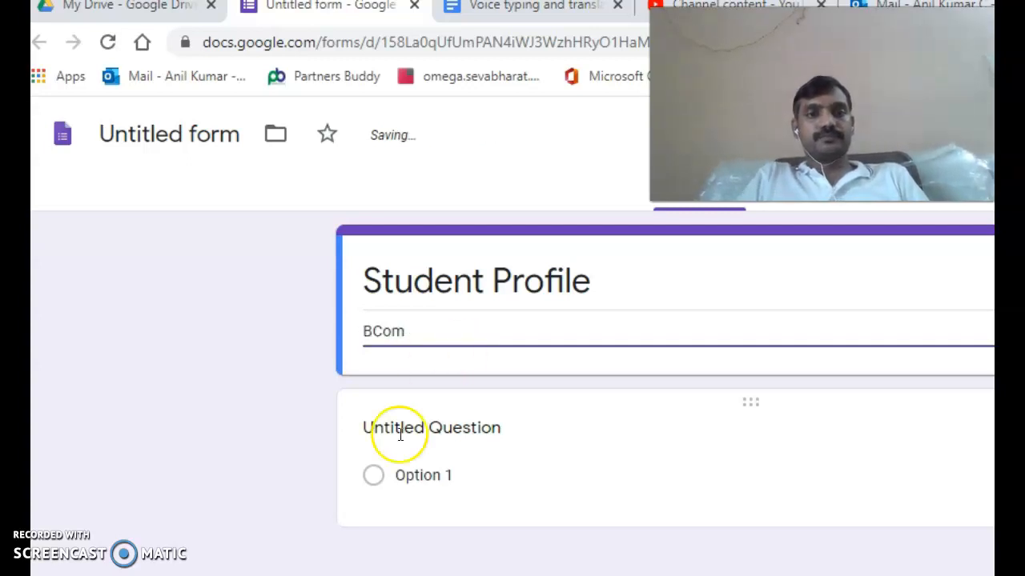
- Replace the first question's placeholder text with "Select Your Country"
click(377, 477)
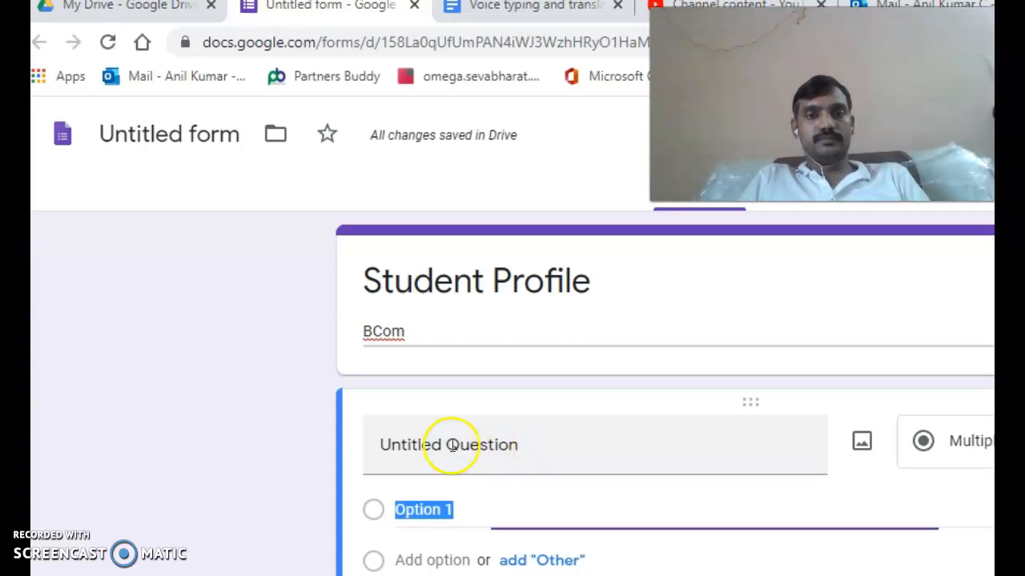
click(508, 443)
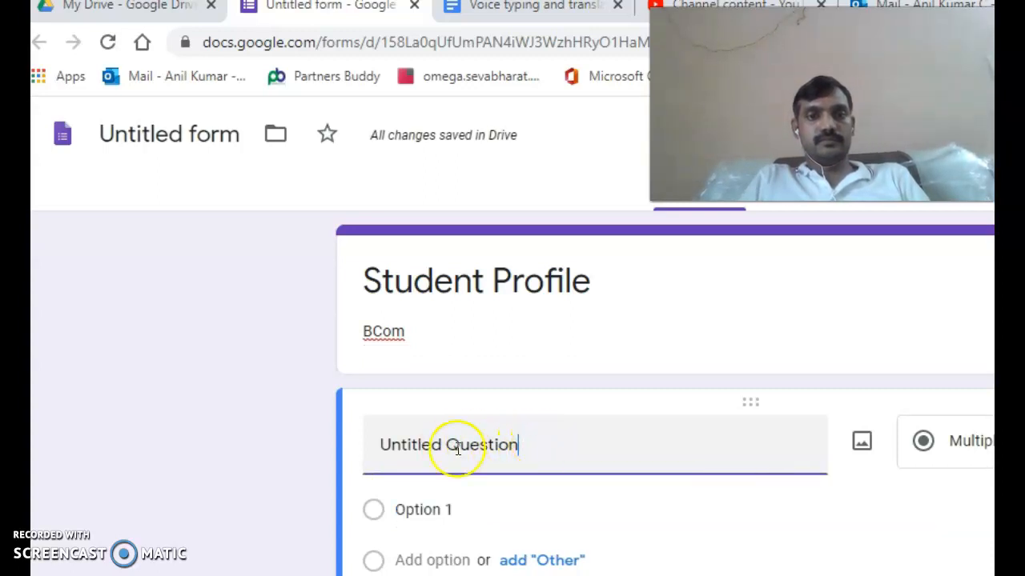
key(shift+Left)
key(shift+Left)
key(shift+Left)
key(shift+Left)
key(shift+Left)
key(shift+Left)
key(shift+Left)
key(shift+Left)
key(shift+Left)
key(shift+Left)
key(shift+Left)
key(shift+Left)
key(shift+Left)
key(shift+Left)
key(shift+Left)
key(shift+Left)
key(shift+Left)
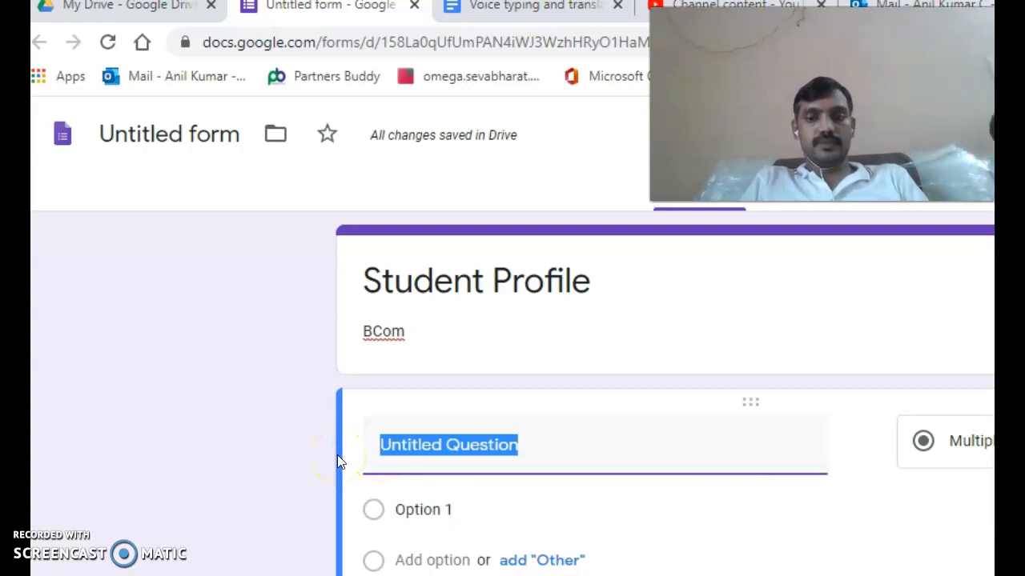
text(SElet )
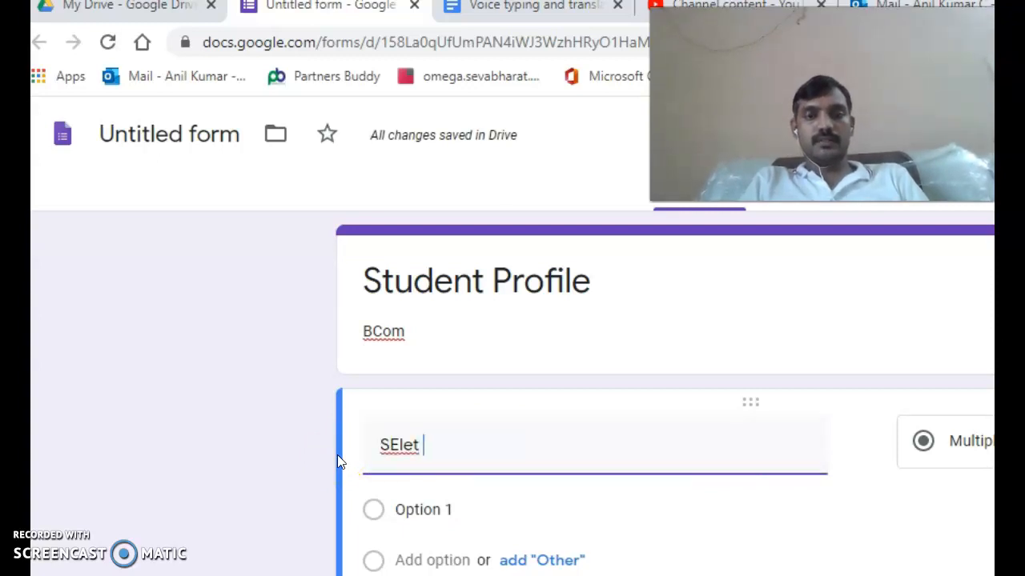
text(Yo)
key(BackSpace)
key(BackSpace)
key(BackSpace)
key(BackSpace)
key(BackSpace)
key(BackSpace)
key(BackSpace)
text(elect )
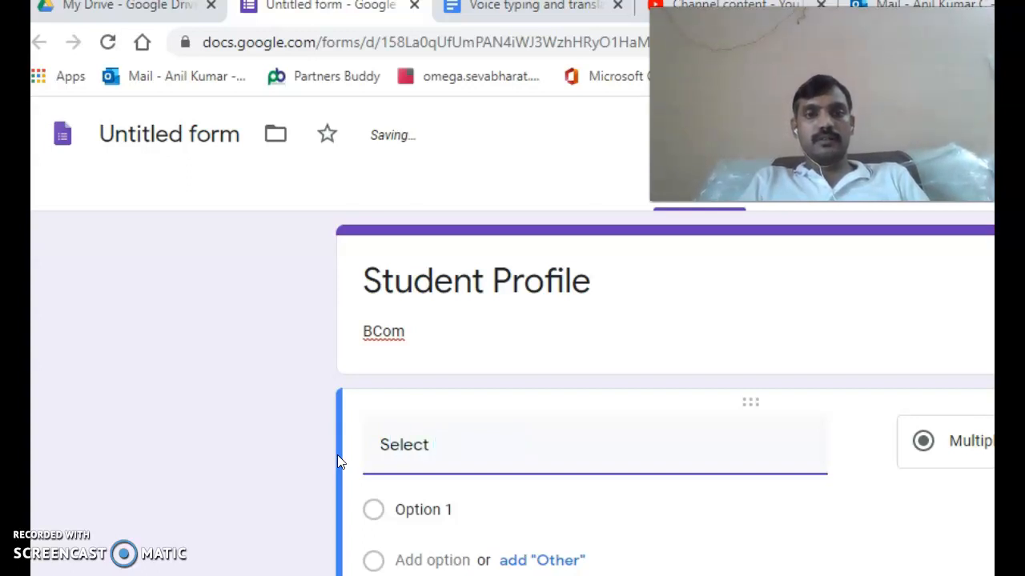
text(Your )
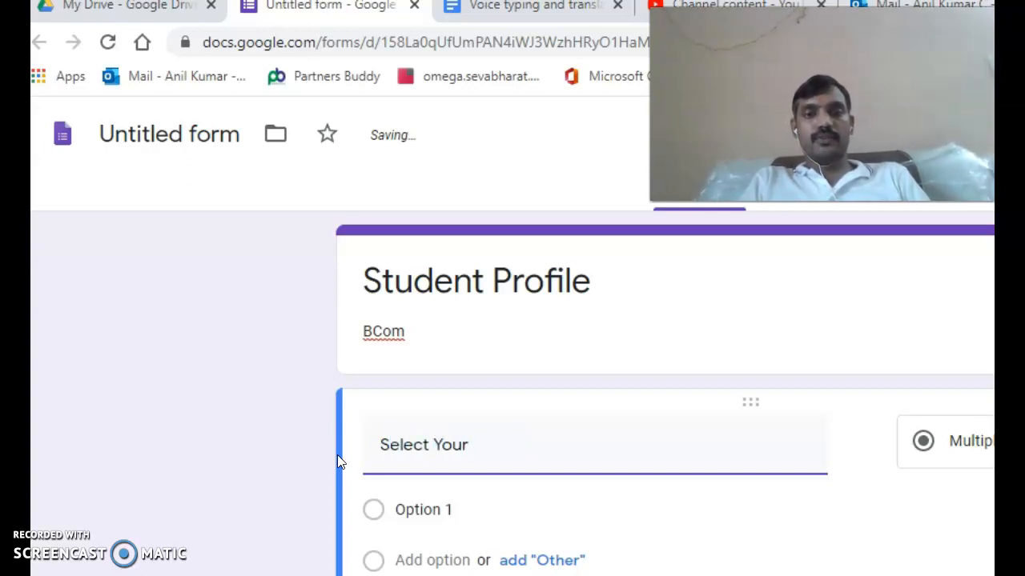
text(Country)
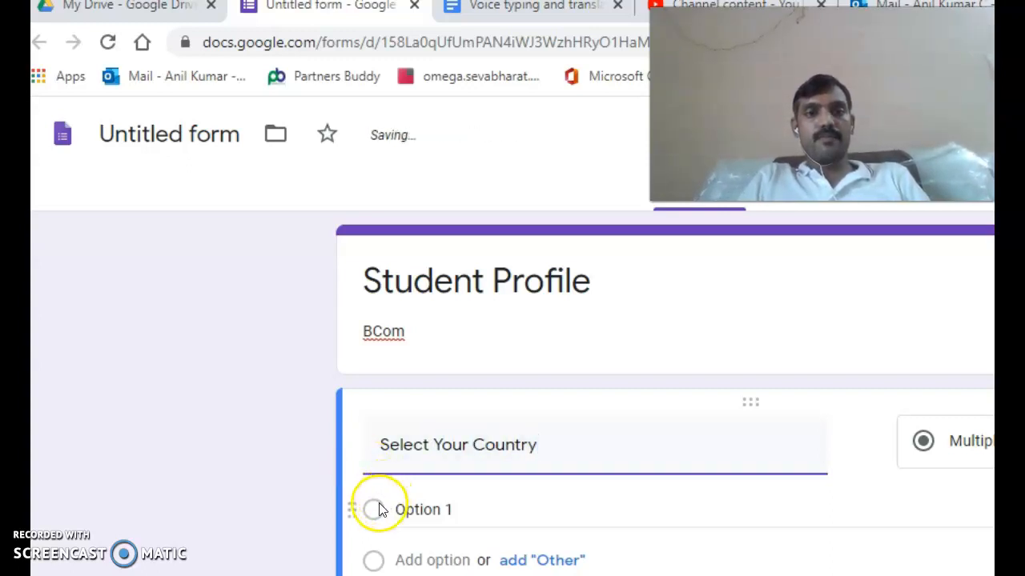
- Change the answer type of the "Select Your Country" question to Dropdown
click(425, 508)
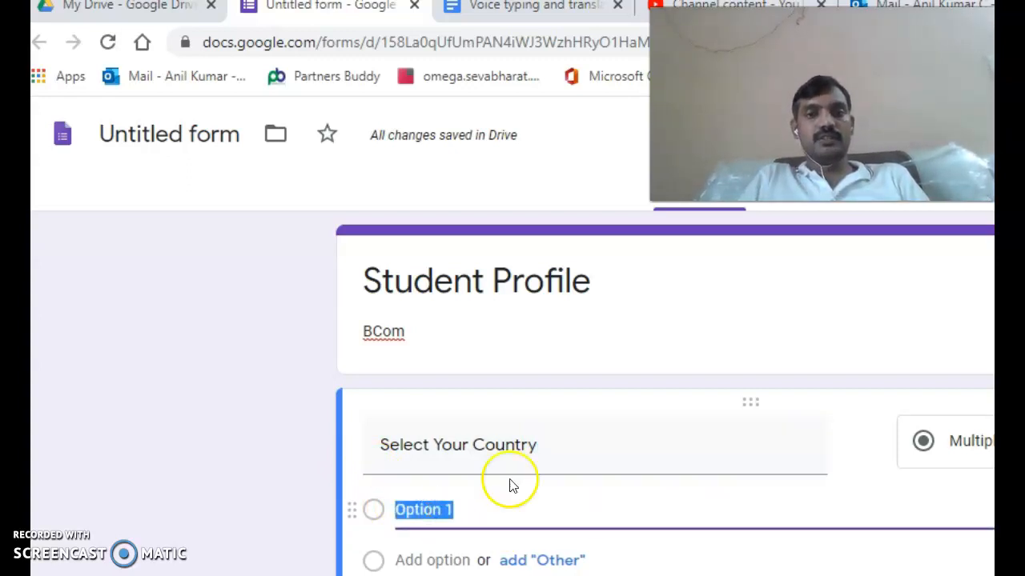
click(957, 450)
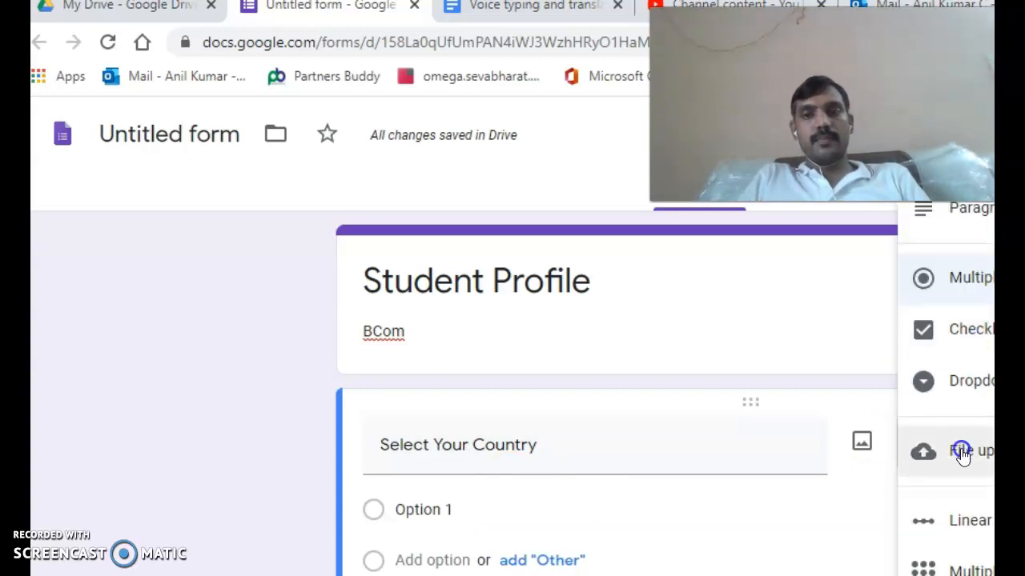
click(965, 391)
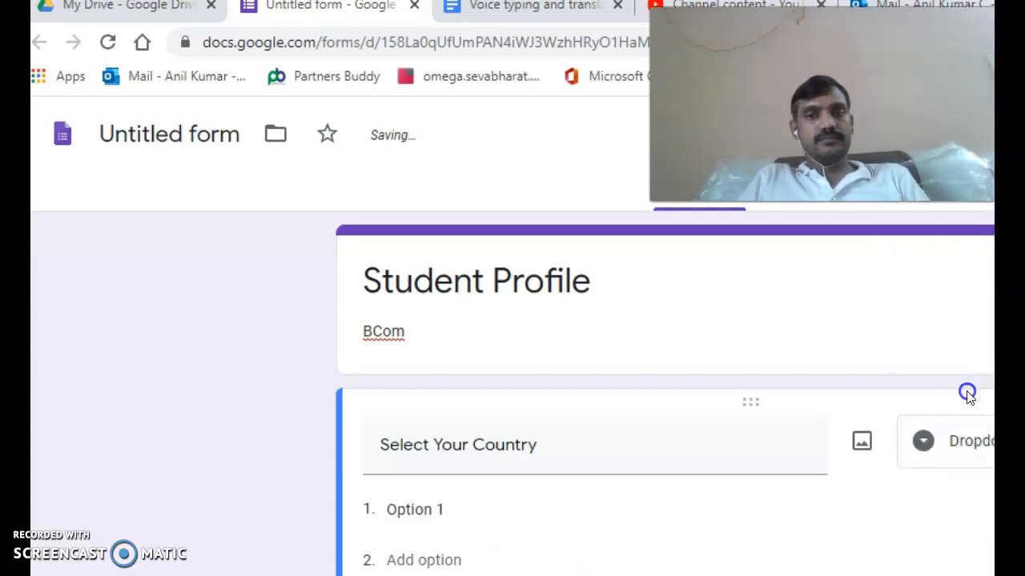
- Enter "India" and "Foreign Country" as the two options of the country question
click(440, 512)
text(India)
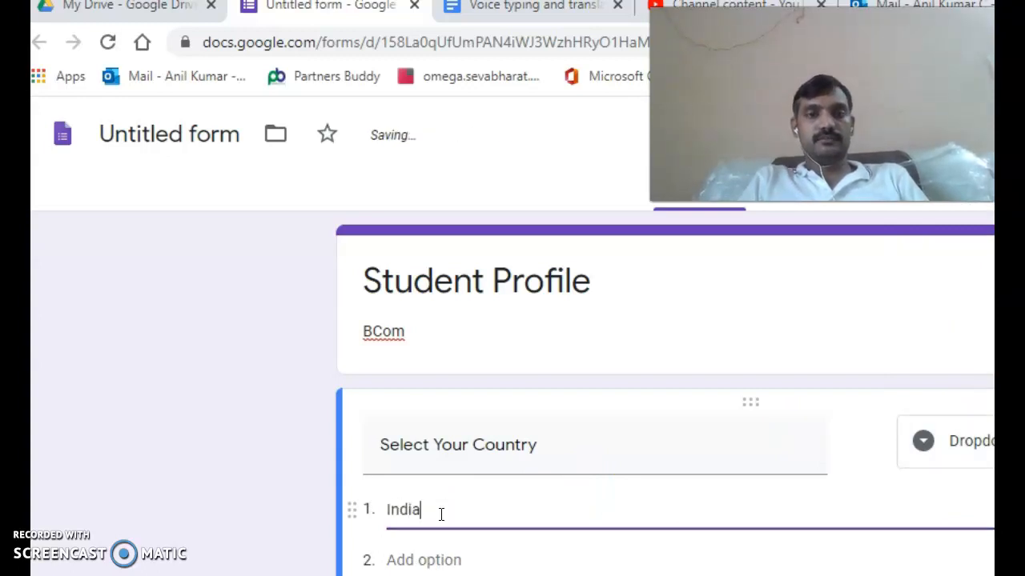
click(440, 554)
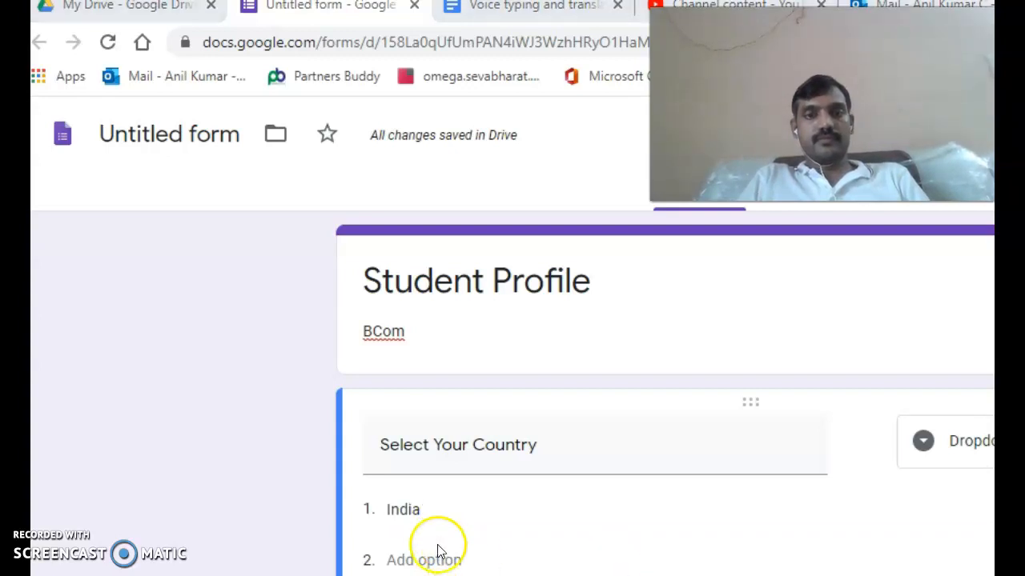
click(407, 559)
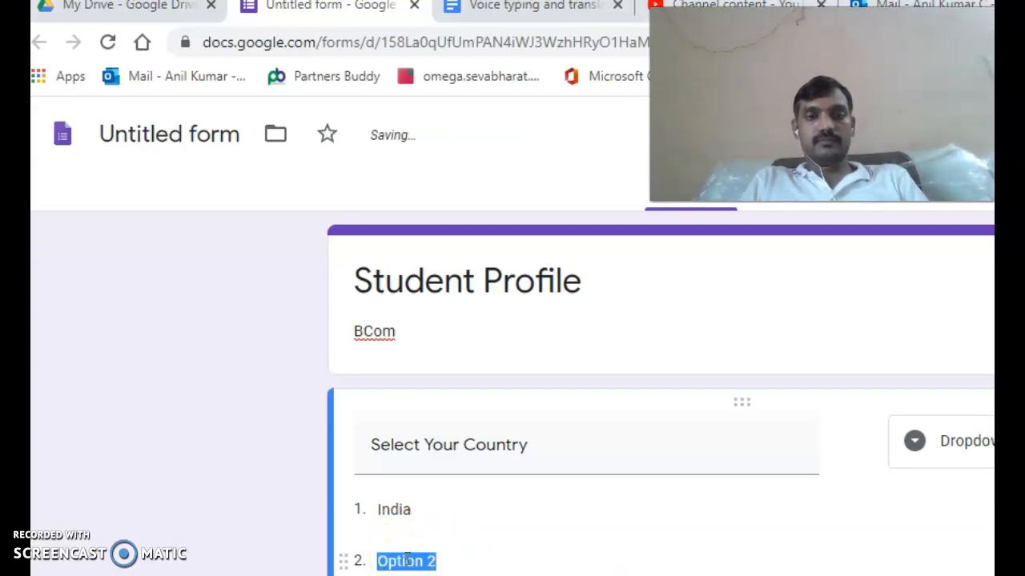
text(Foreign)
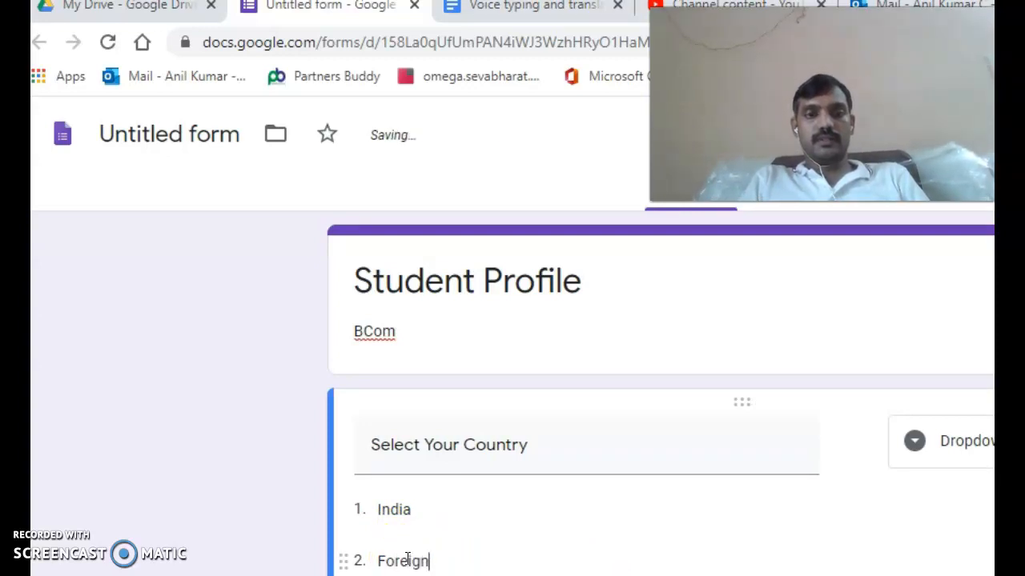
text( Country)
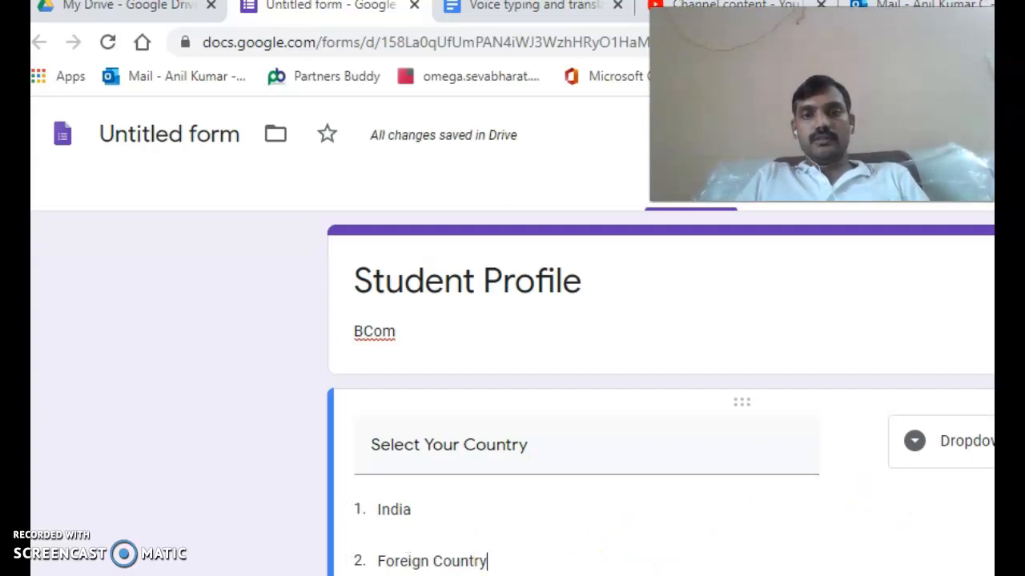
- Add a new section to the form after the country question
scroll(760, 325, down, 1)
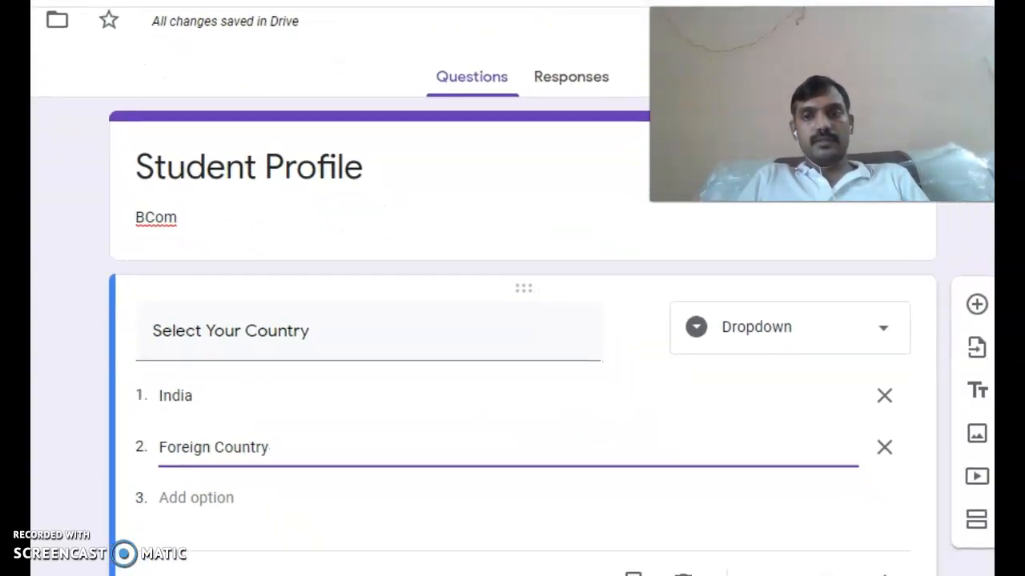
click(916, 499)
click(966, 514)
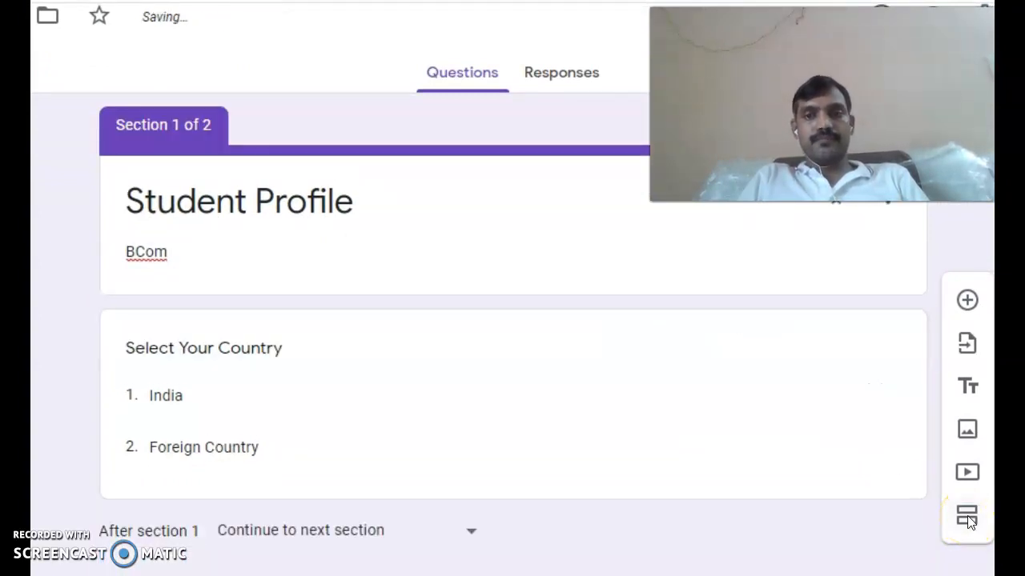
- Title the second section "If India"
scroll(244, 347, down, 2)
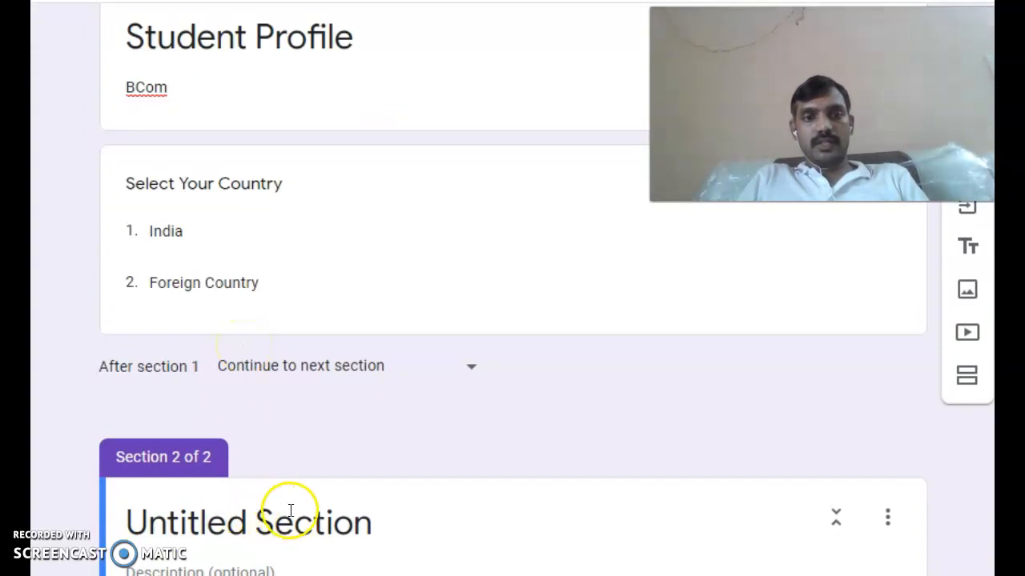
click(369, 523)
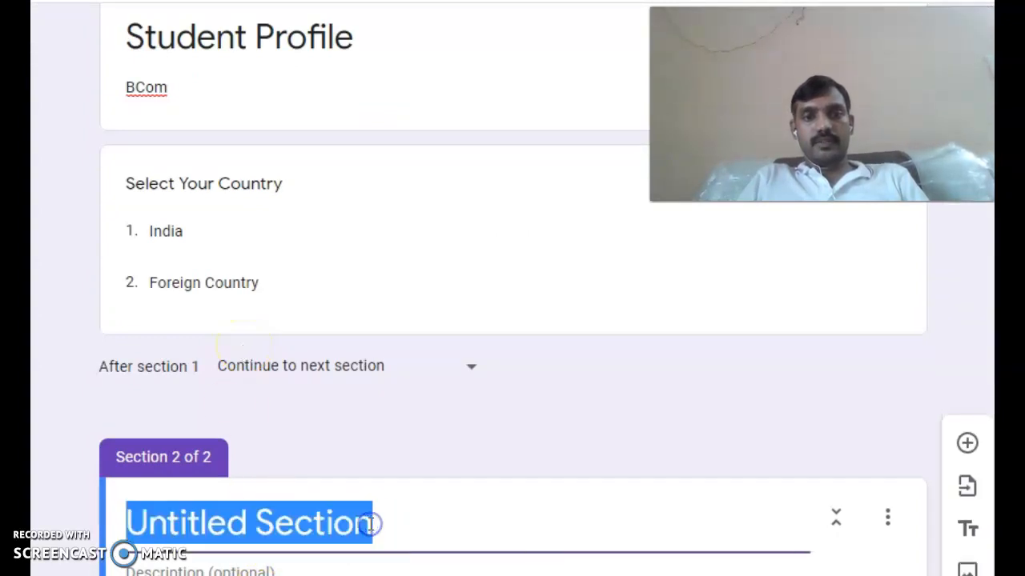
text(IF)
key(BackSpace)
key(BackSpace)
text(If India)
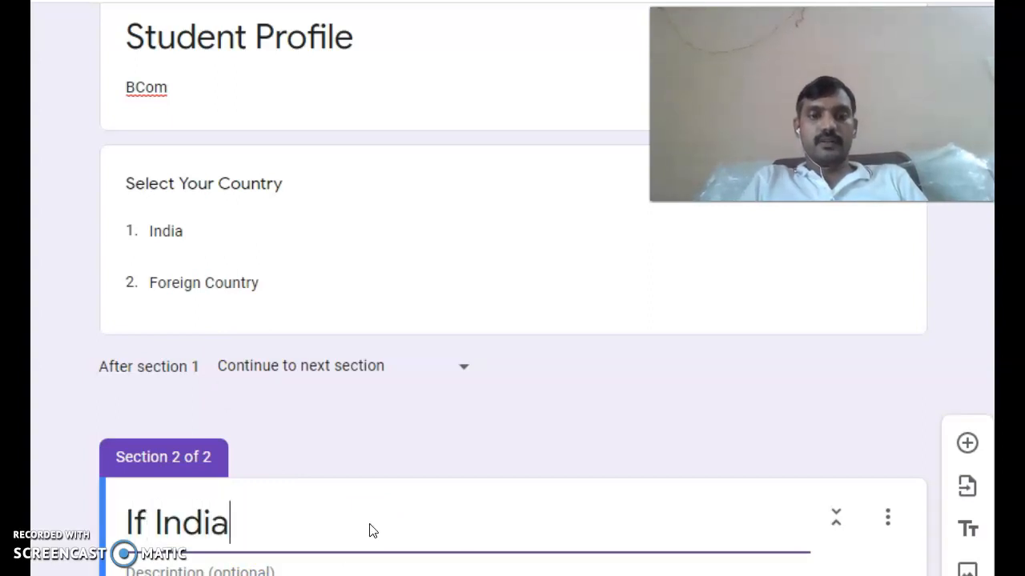
text( Cho)
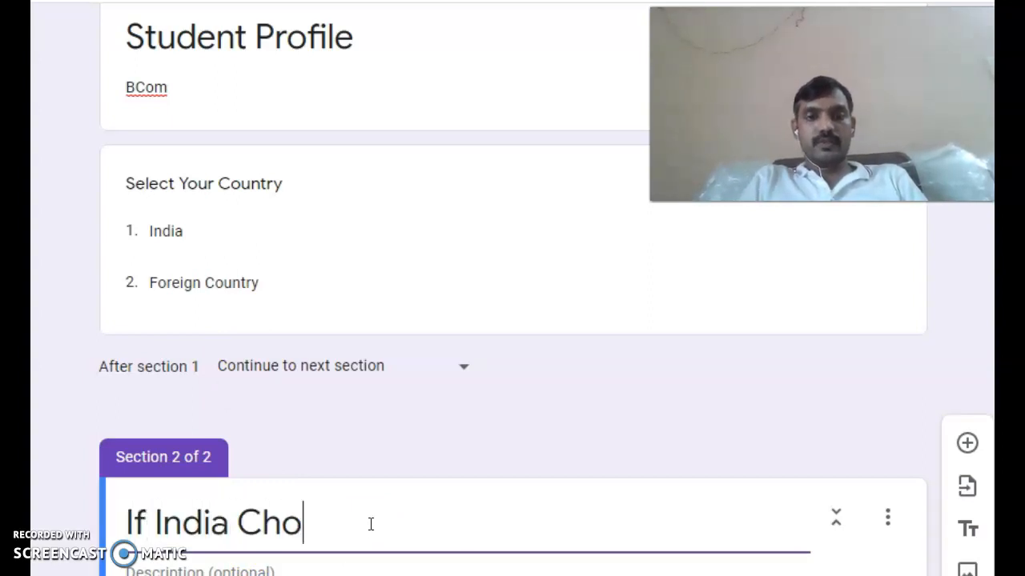
text(ose)
key(BackSpace)
key(BackSpace)
text(ose)
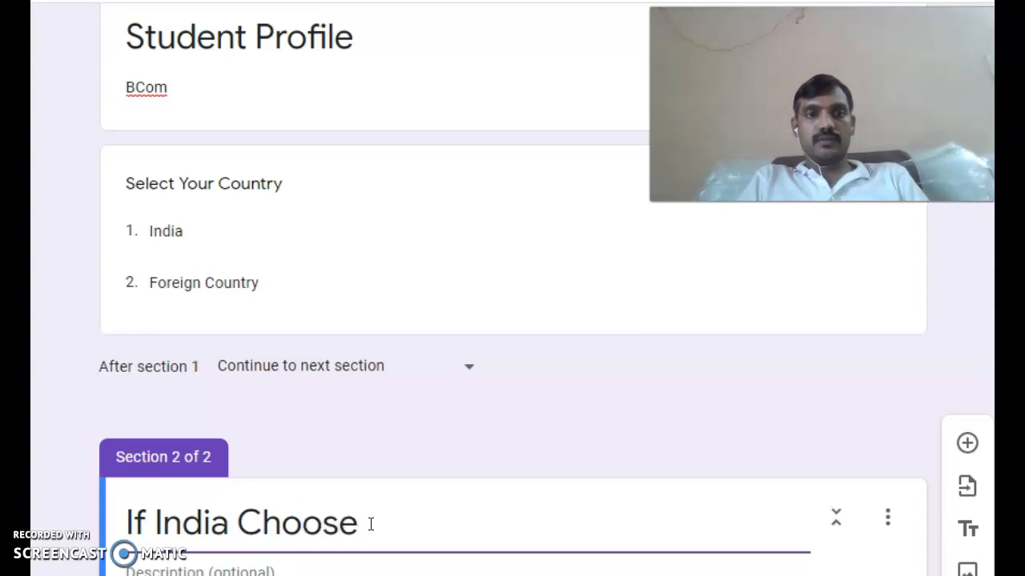
key(BackSpace)
key(BackSpace)
key(BackSpace)
key(BackSpace)
key(BackSpace)
key(BackSpace)
- Complete the second section's title as "If India Select Your State" and give it the description "For Indians"
text(Select Your State)
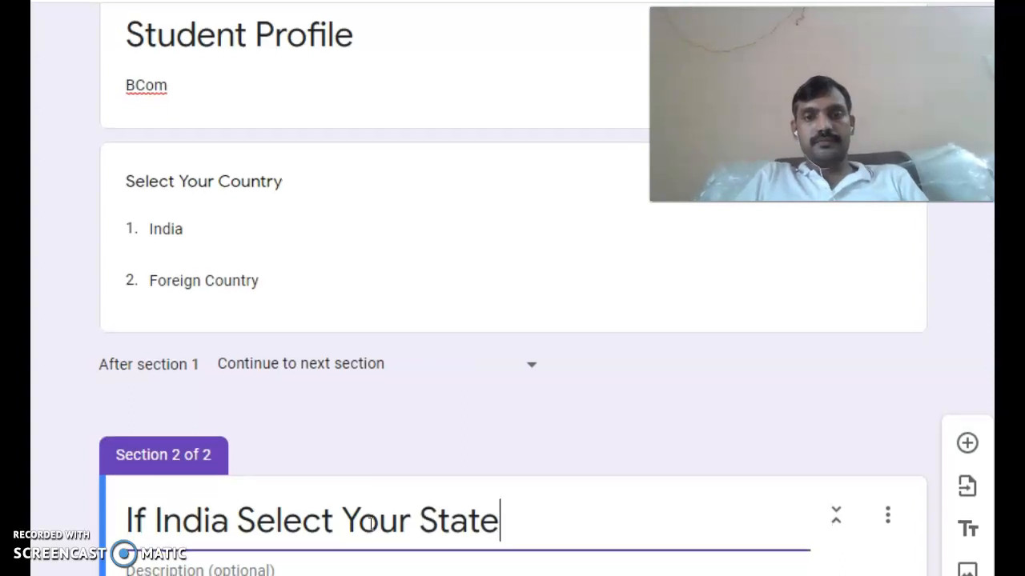
click(544, 567)
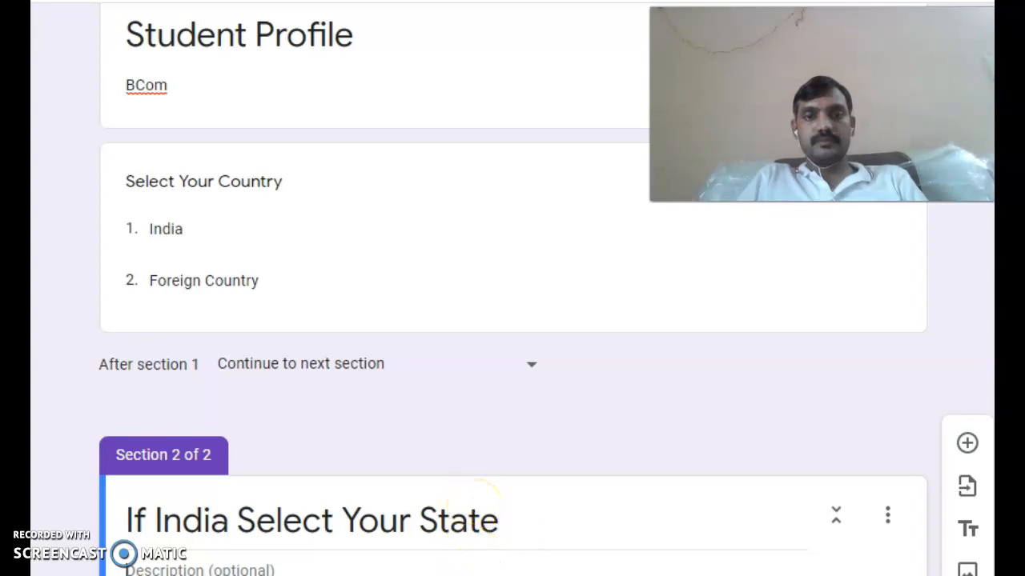
scroll(477, 495, down, 1)
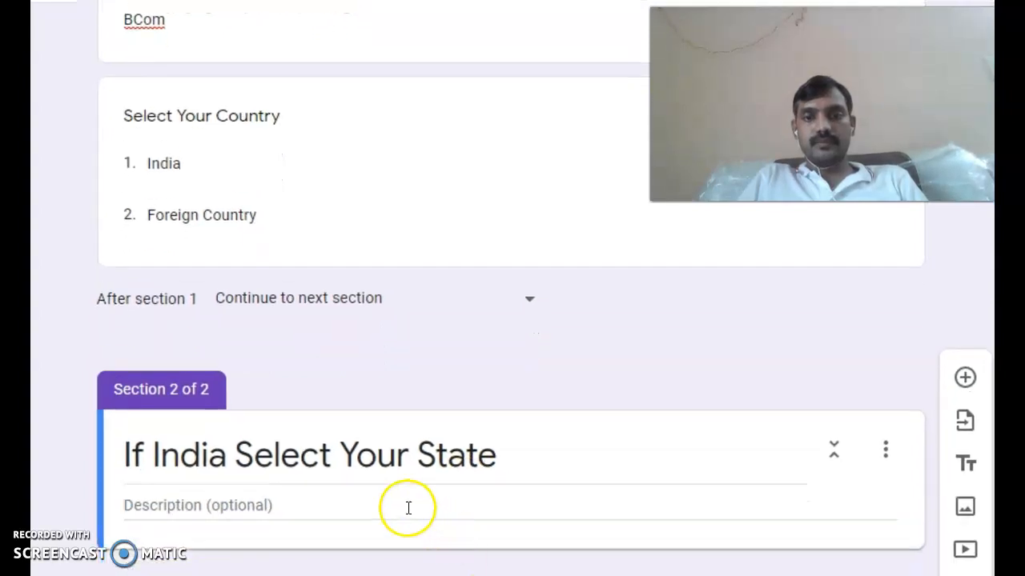
click(364, 505)
text(For Indians)
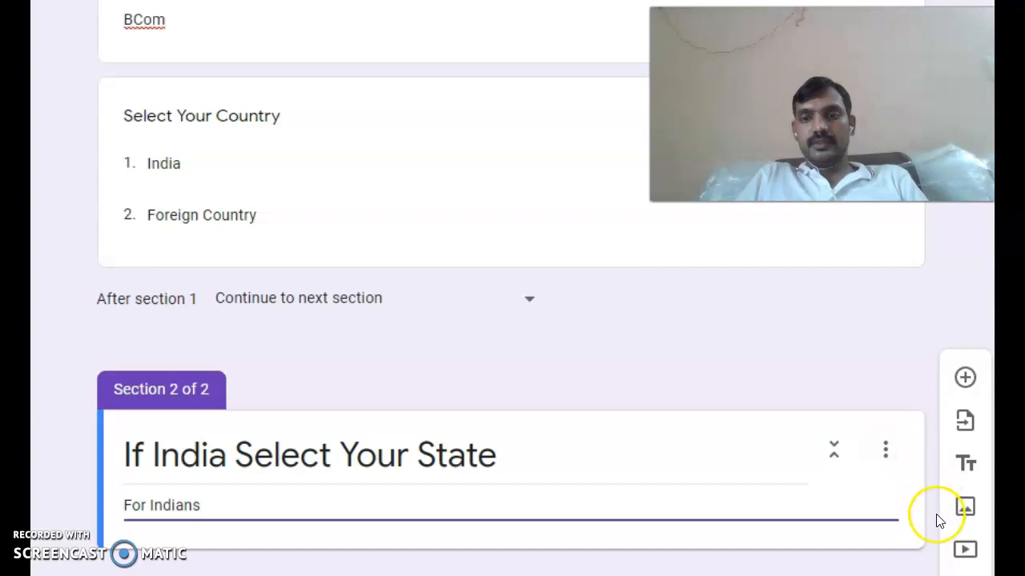
- Add a Dropdown question titled "Select Your State" to the second section
click(965, 378)
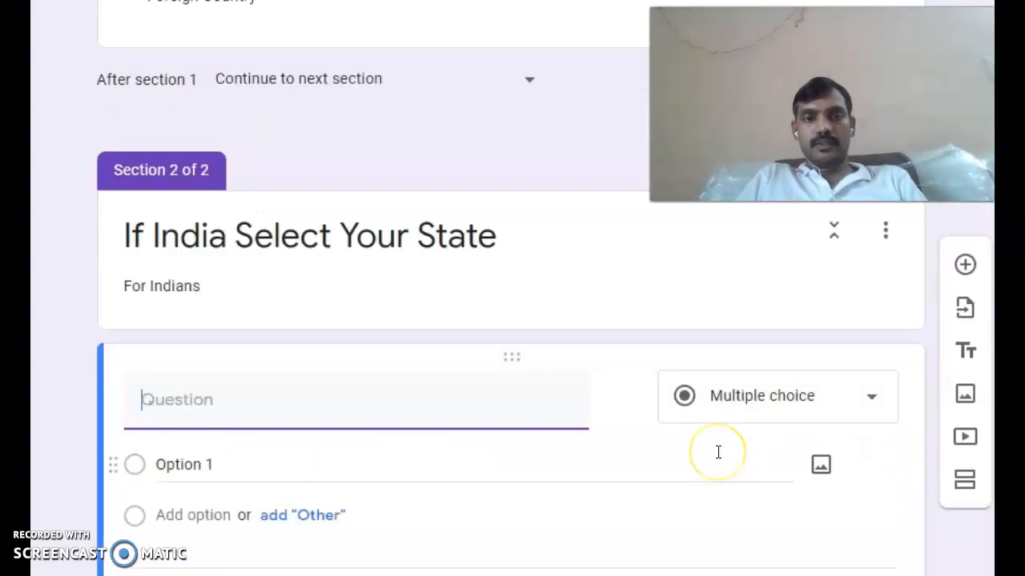
click(836, 402)
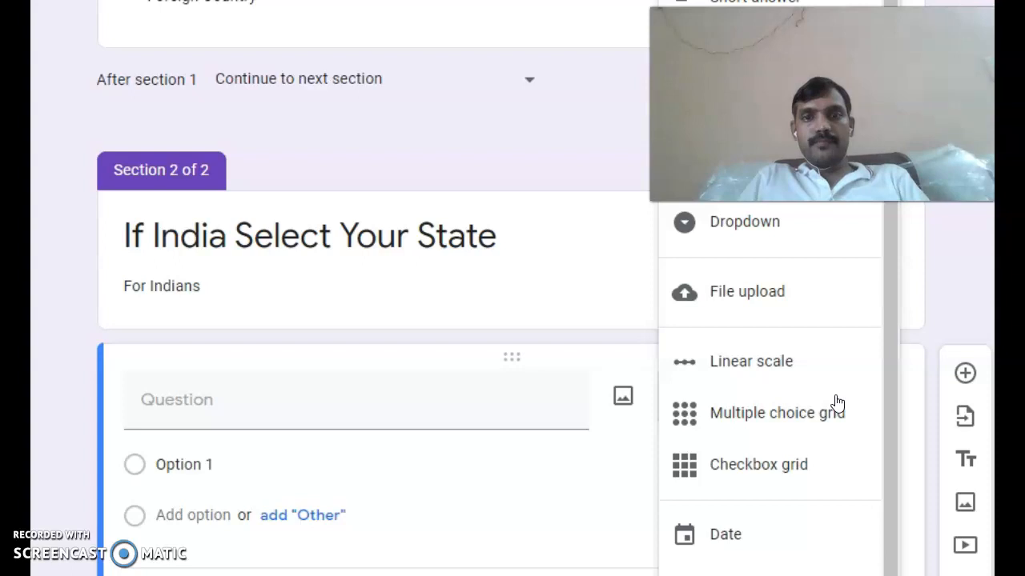
click(762, 230)
click(189, 399)
text(Select)
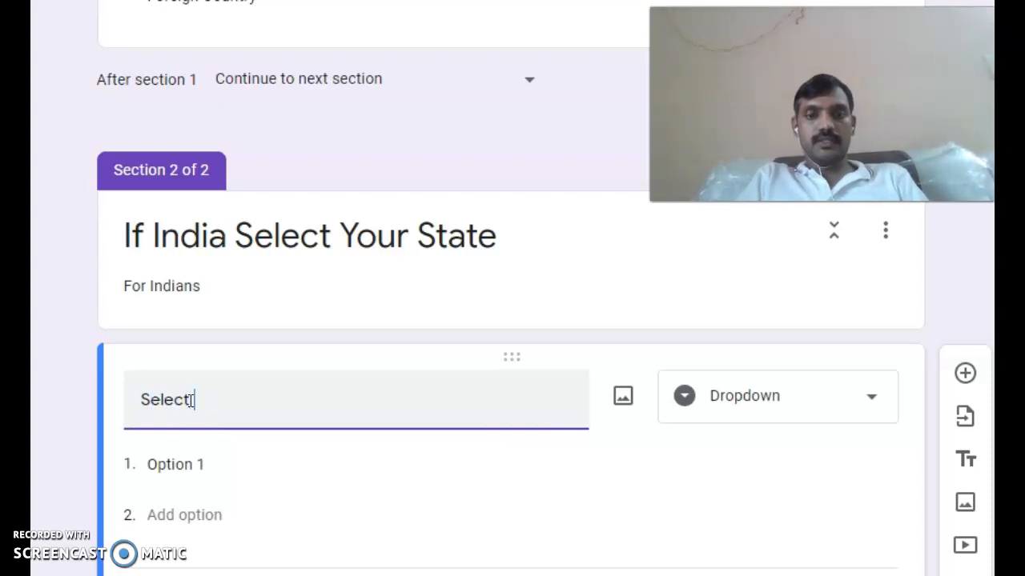
text( Your State)
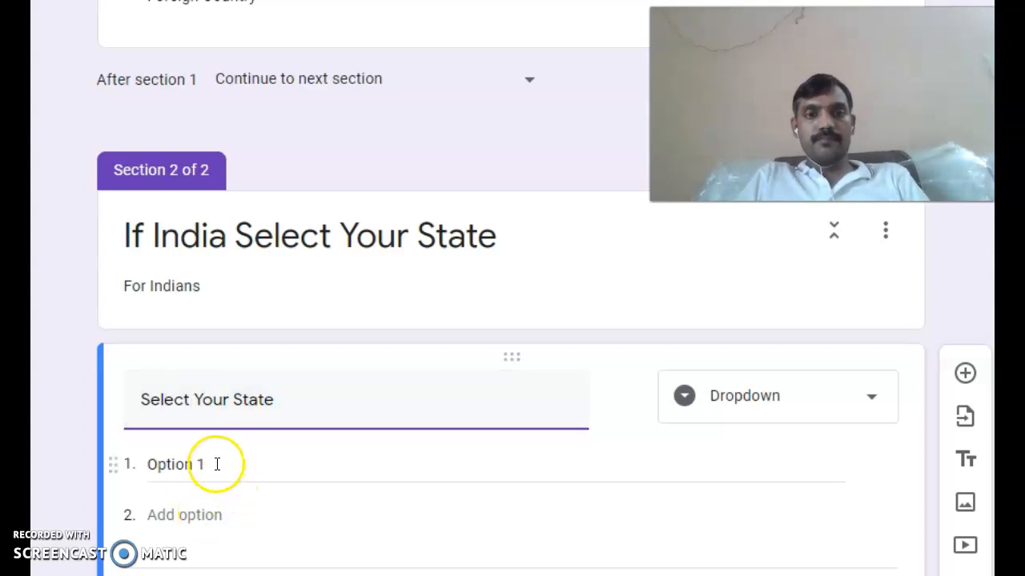
- Enter A, b, c, d, e and f as options of the state question, followed by a default seventh option
click(217, 464)
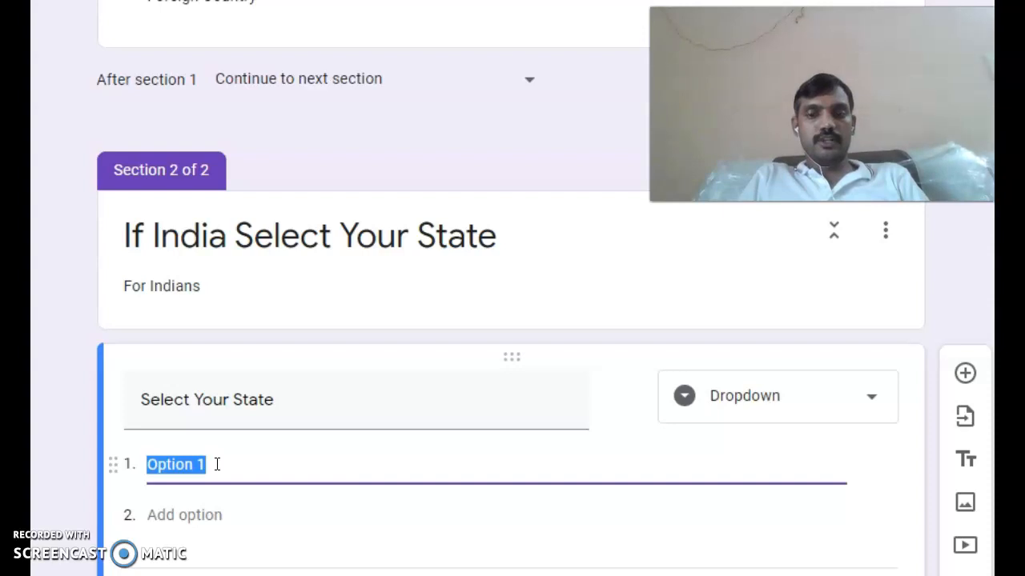
text(A)
key(Return)
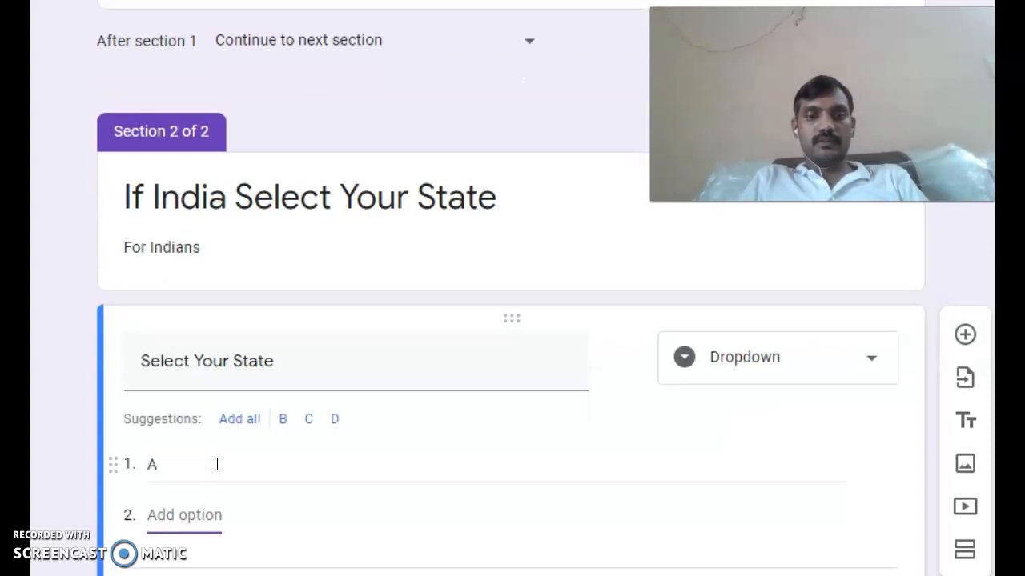
text(b)
key(Return)
text(c)
key(Return)
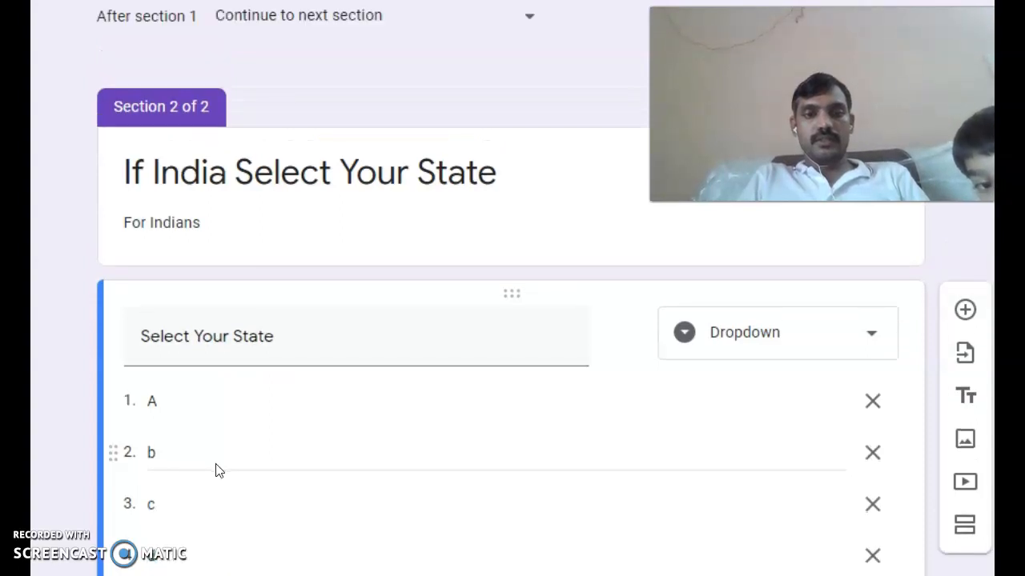
text(d)
key(Return)
text(e)
key(Return)
text(f)
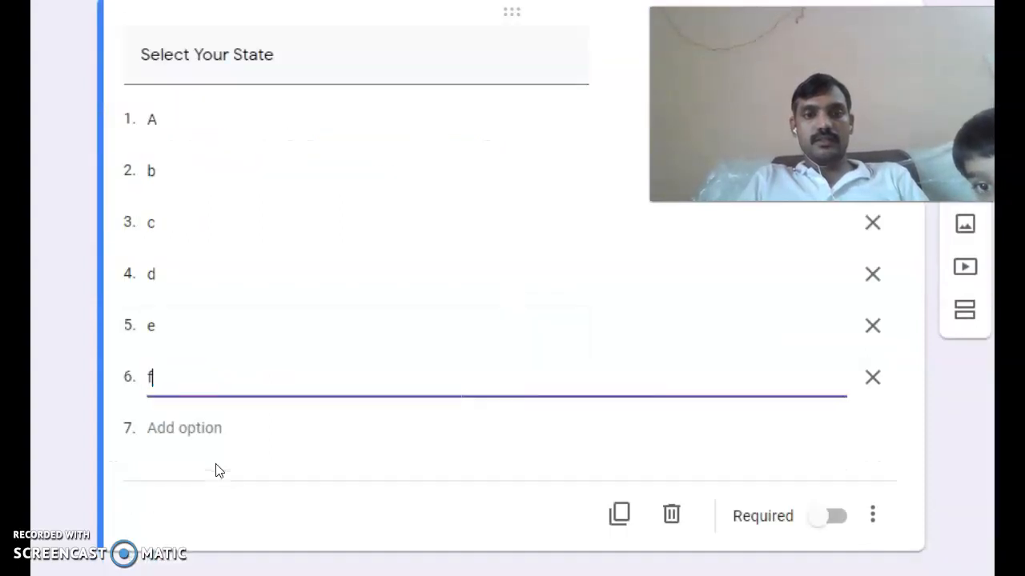
key(Return)
scroll(501, 297, up, 3)
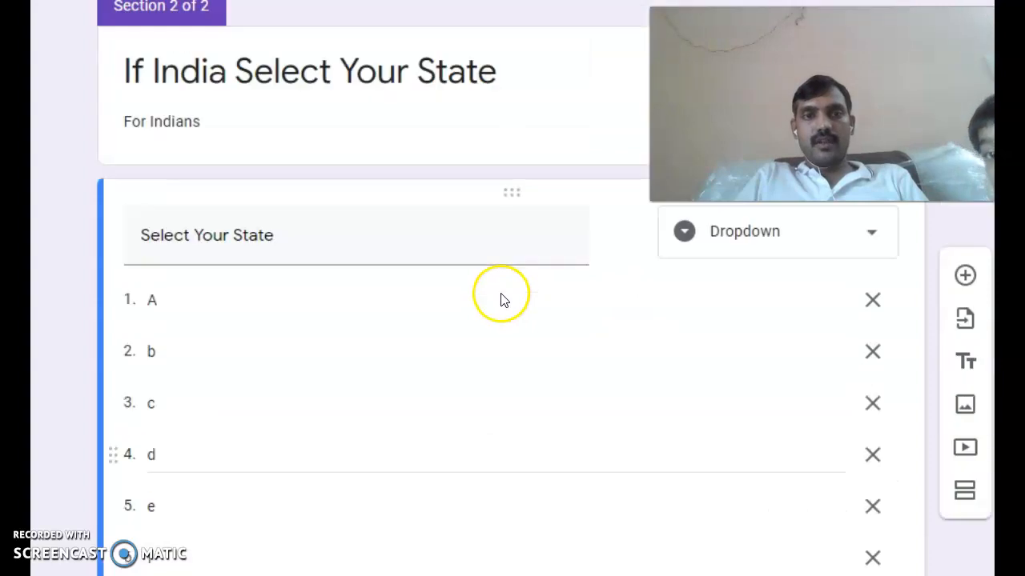
- Add a third section after the state question and title it "If Other Country Select Your Country"
scroll(614, 328, down, 3)
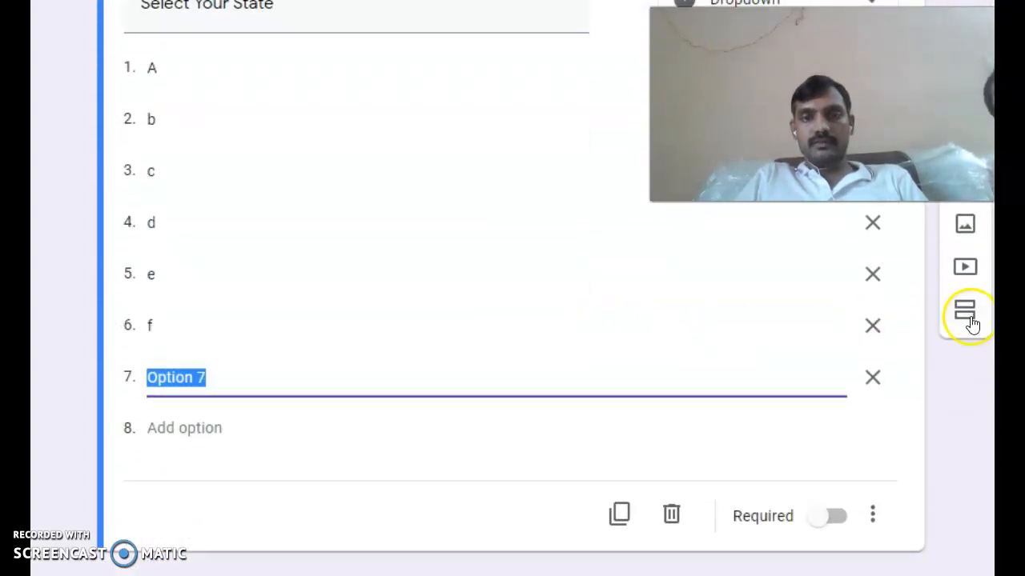
click(969, 320)
scroll(450, 430, down, 2)
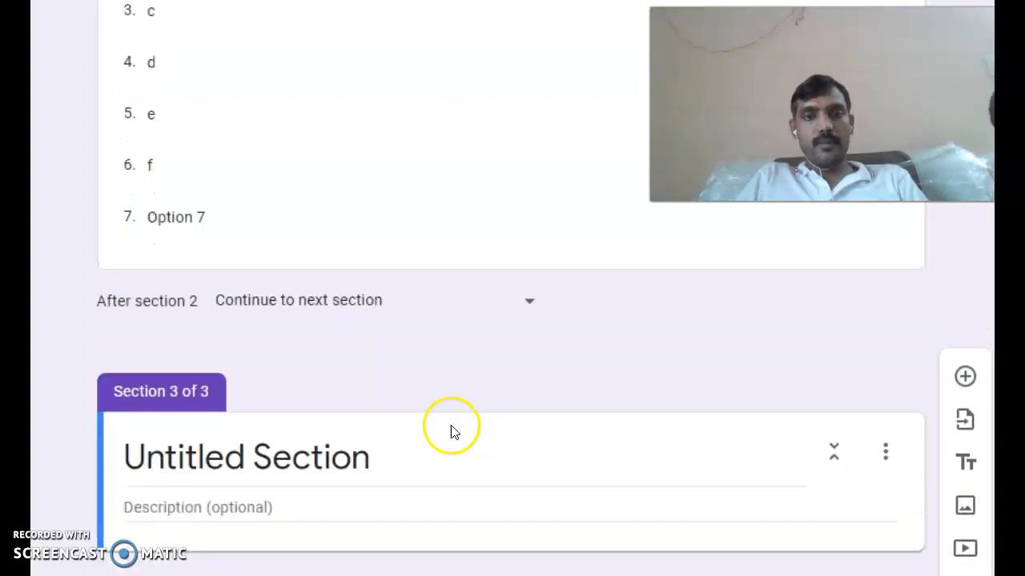
click(349, 440)
text(If)
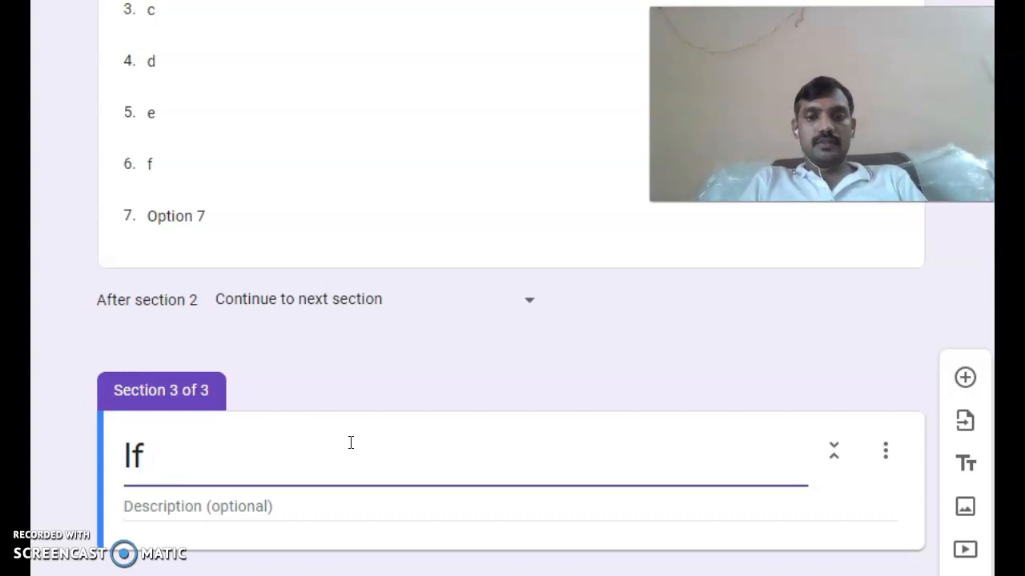
text( CO)
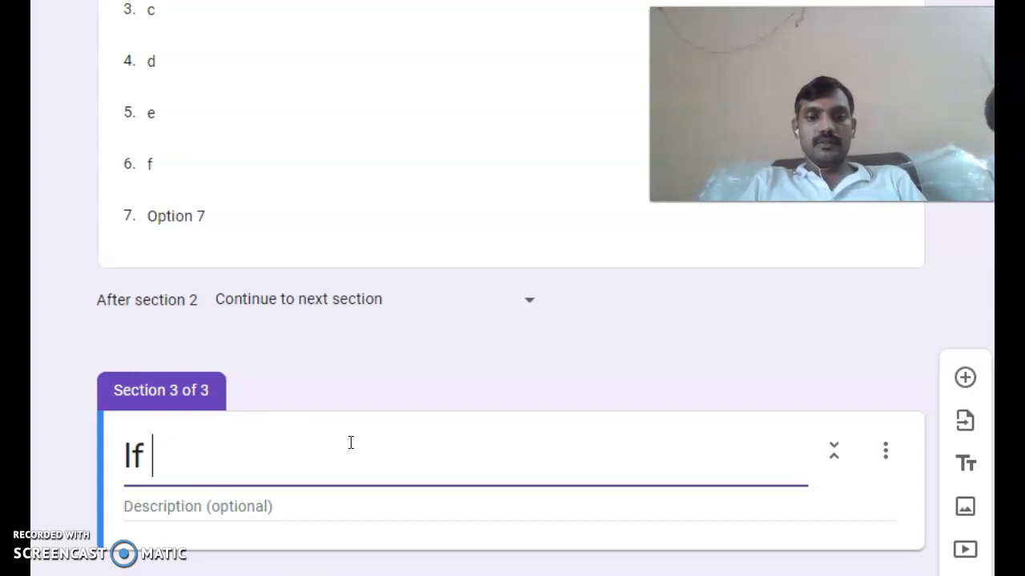
text(Other Countr)
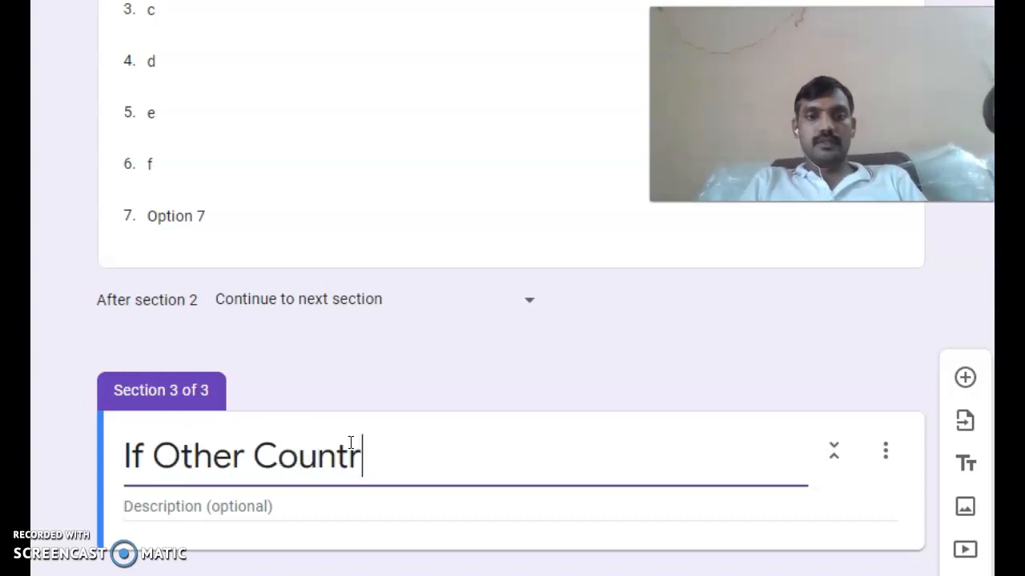
text(y Selec)
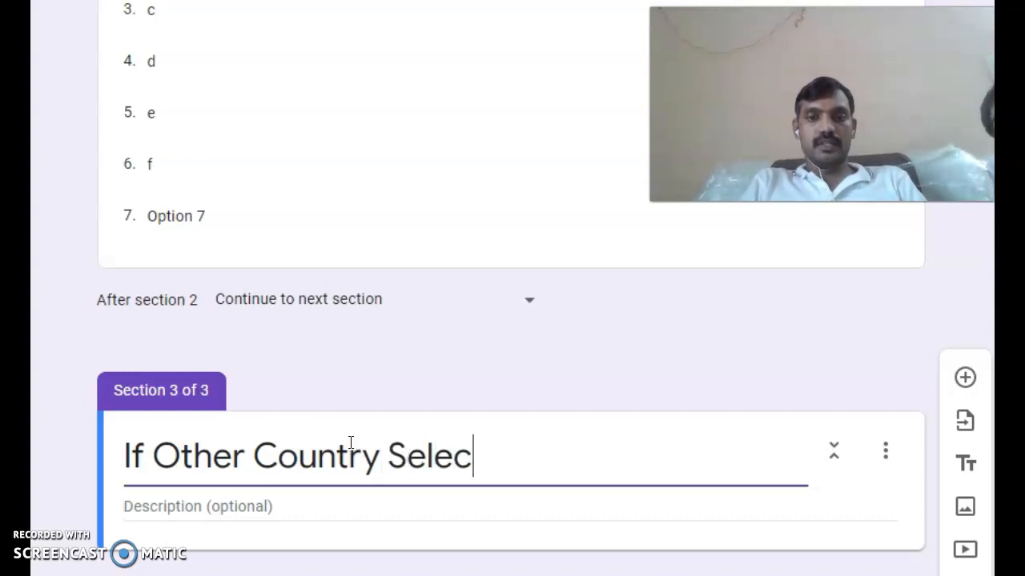
text(t Your Co)
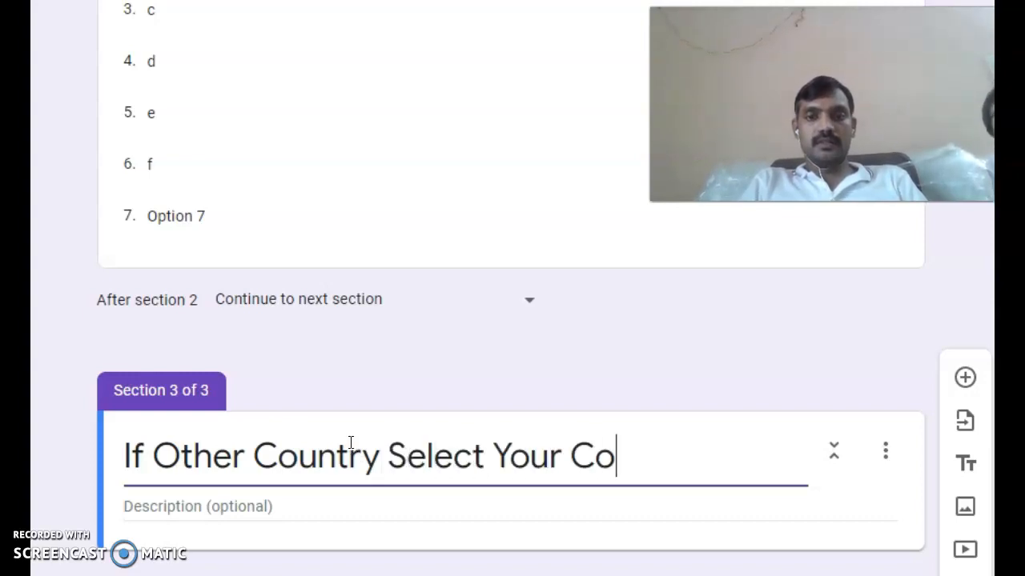
text(untry)
click(378, 456)
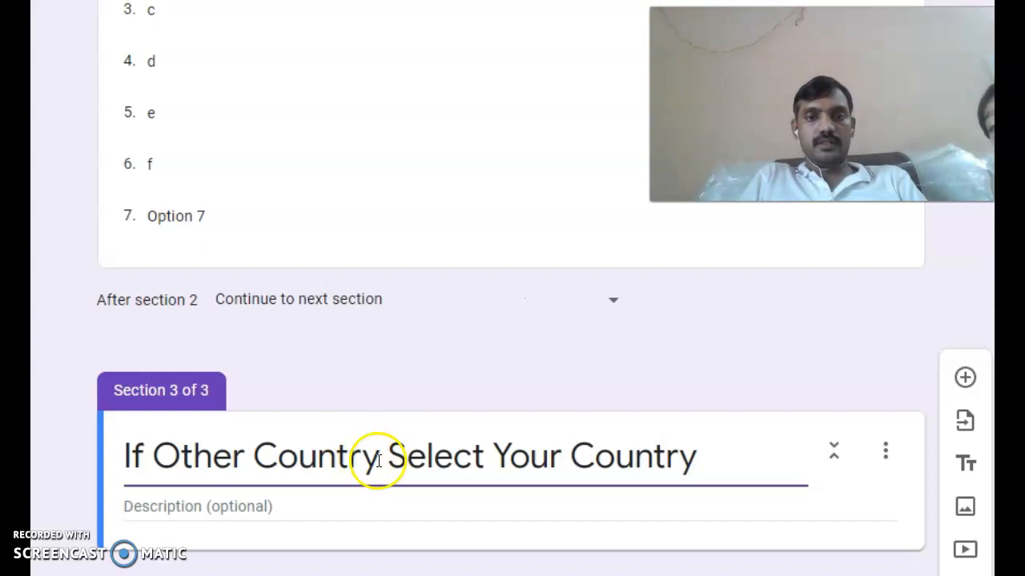
- Give the third section the description "For Foreigners"
click(248, 503)
text(For F)
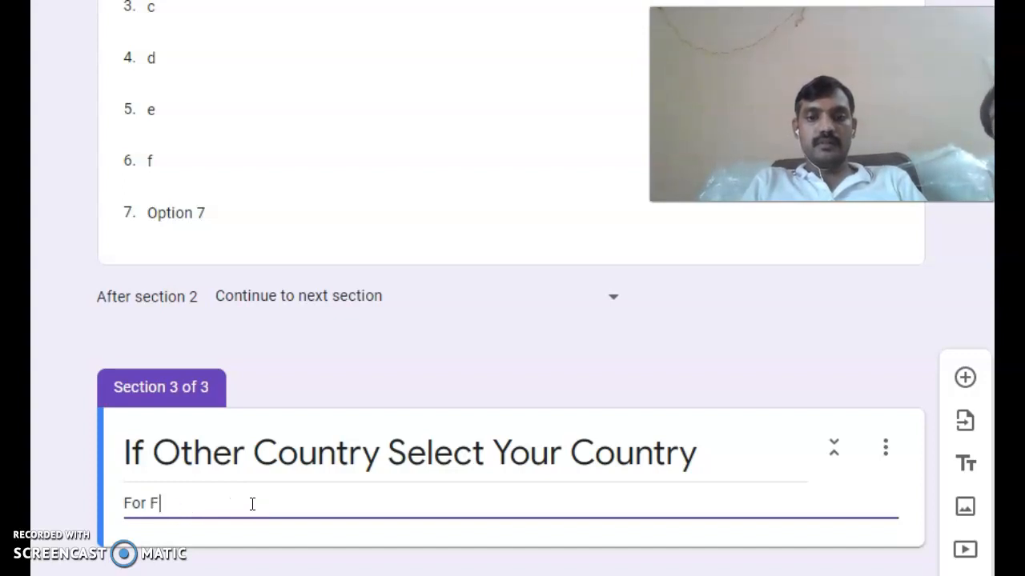
text(oreigners)
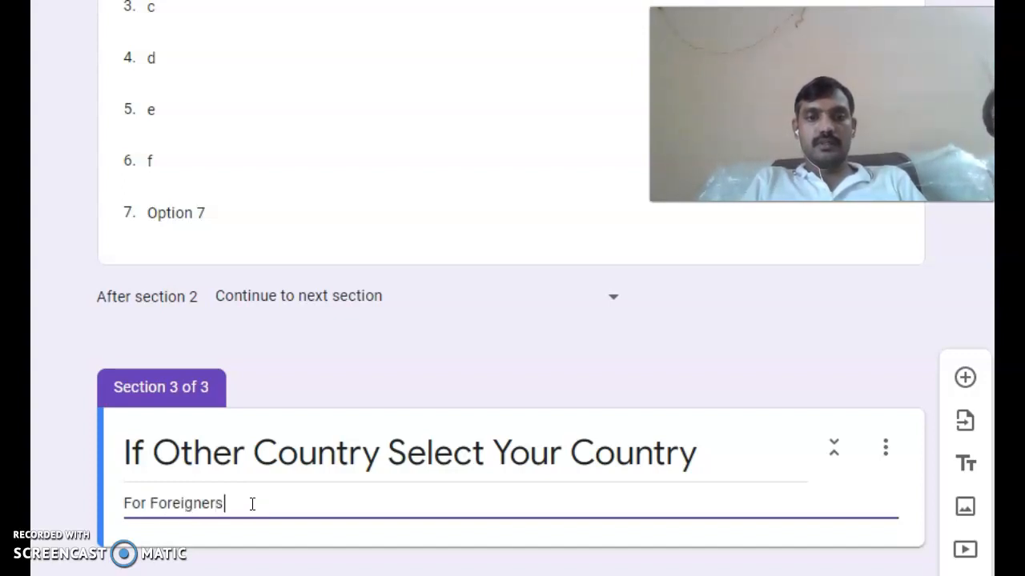
- Add two questions to the third section and title the first one "Select Your Country"
click(965, 389)
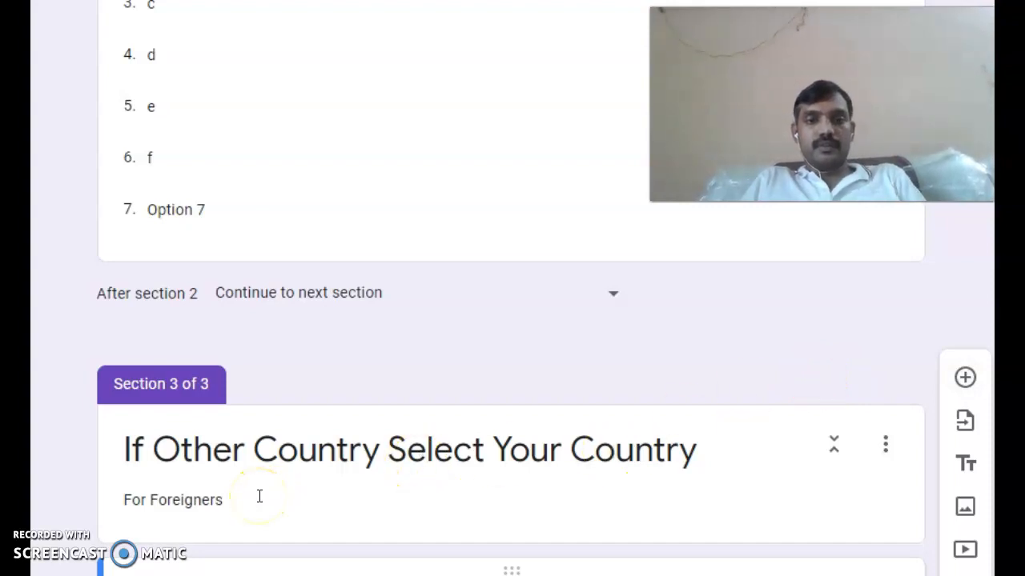
click(965, 378)
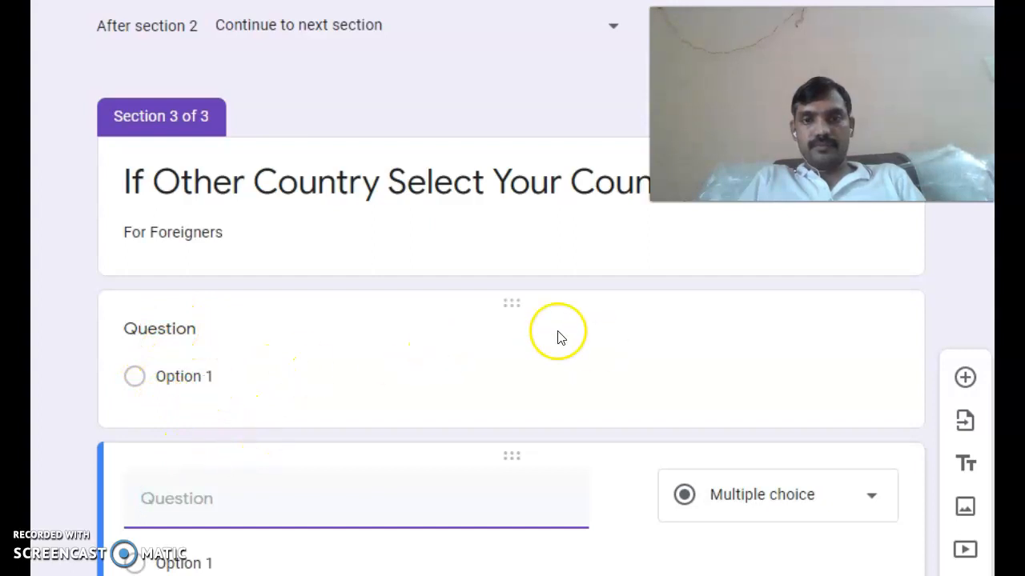
click(511, 308)
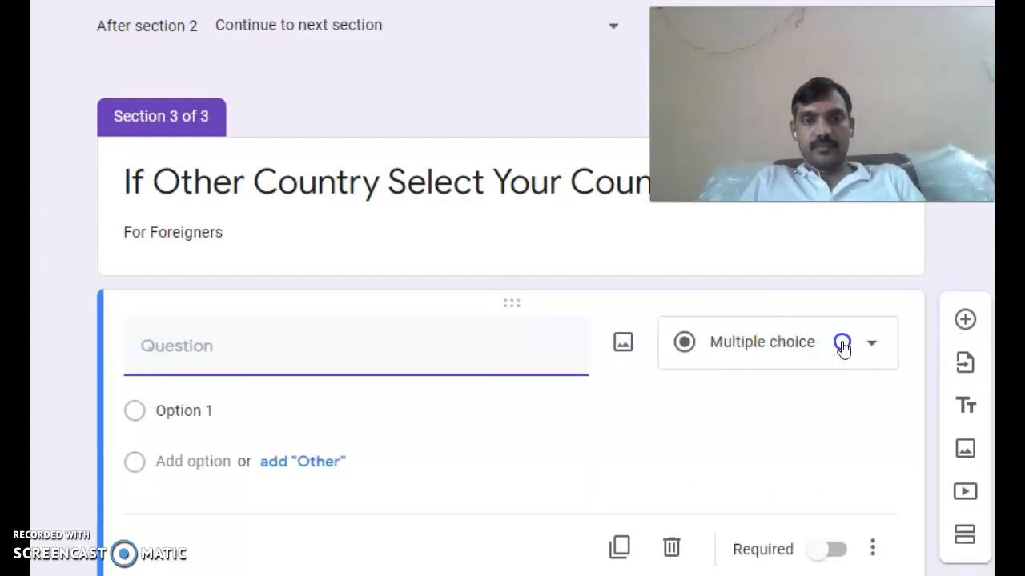
click(874, 343)
click(433, 361)
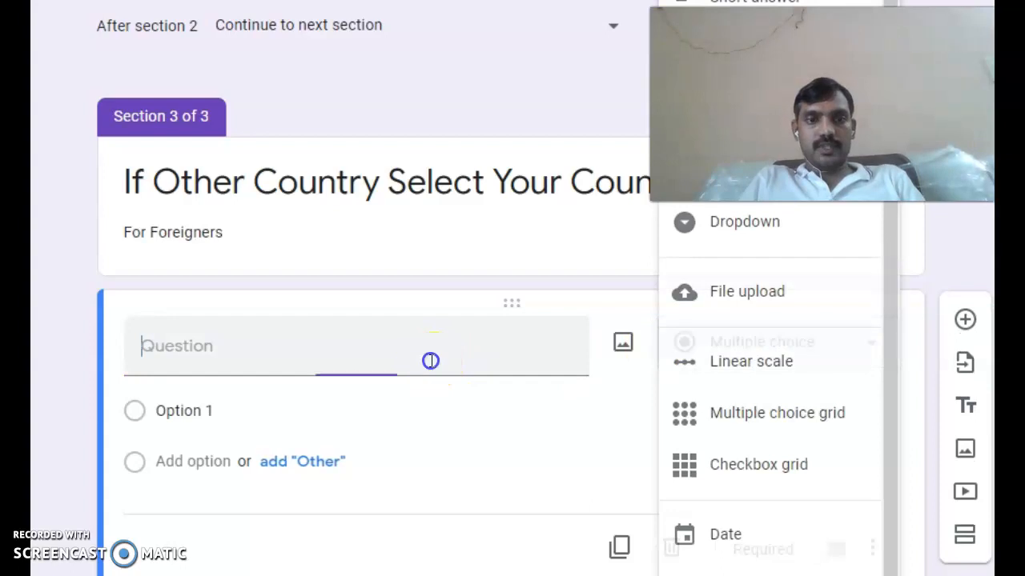
text(Select Your)
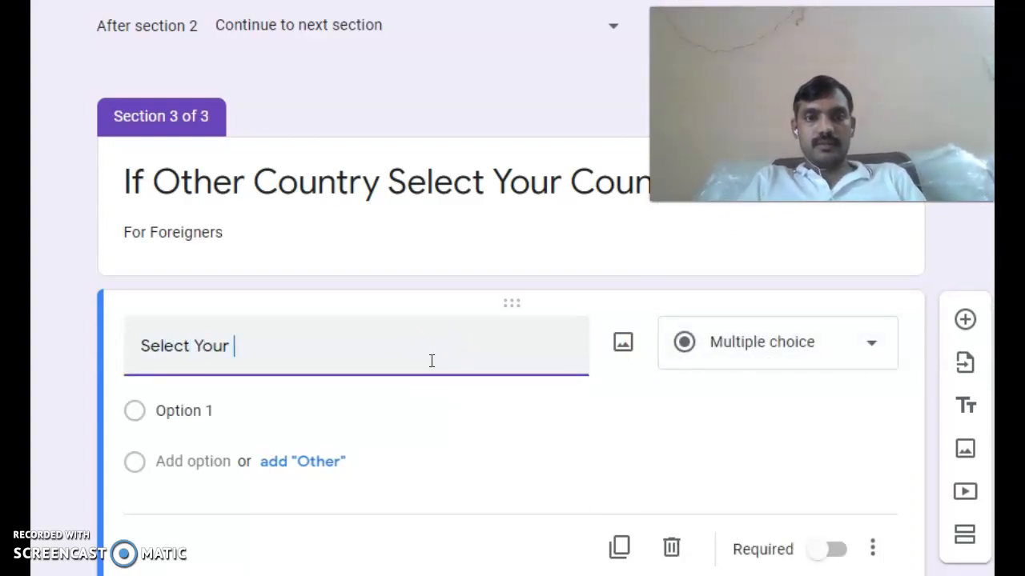
text( Country)
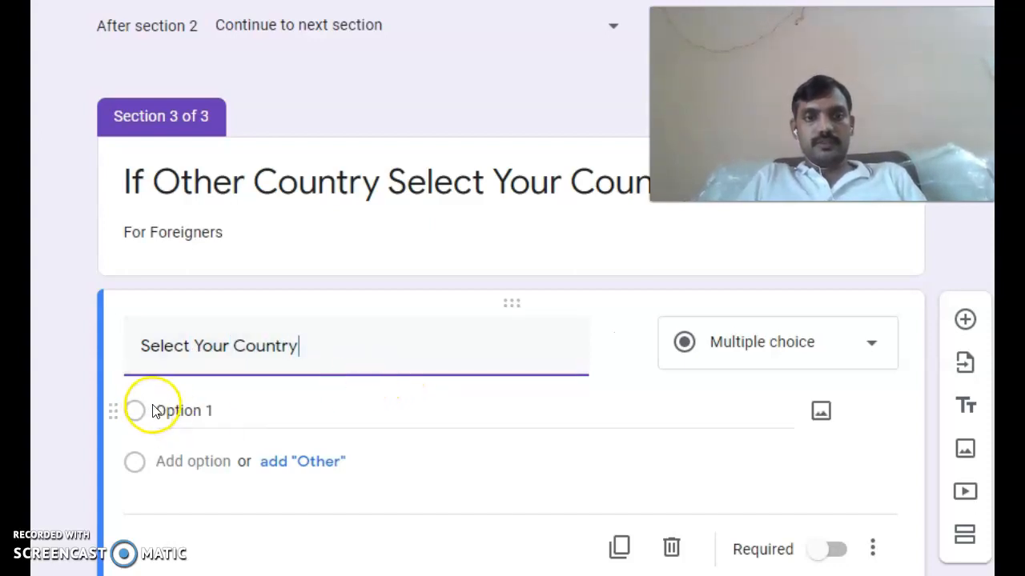
- Enter the numbers 1 to 7 as options of the third section's country question, followed by a default eighth option
click(189, 410)
text(1)
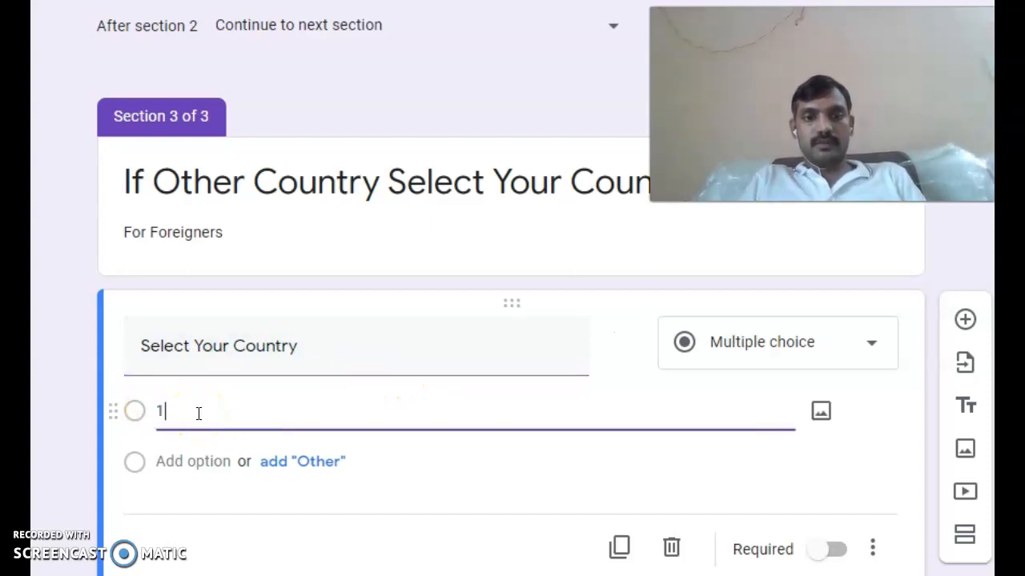
key(Return)
text(2)
key(Return)
text(3)
key(Return)
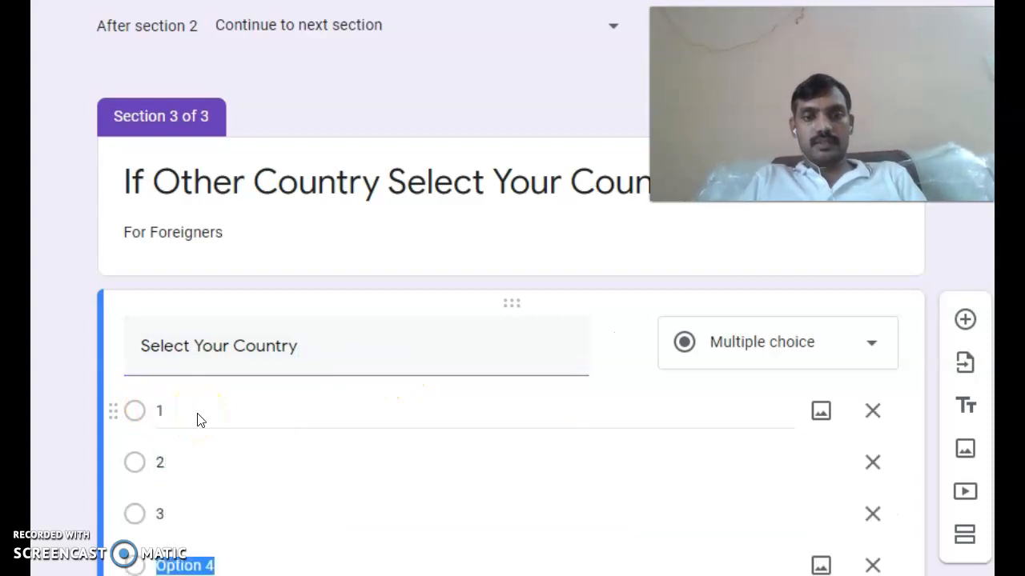
text(4)
key(Return)
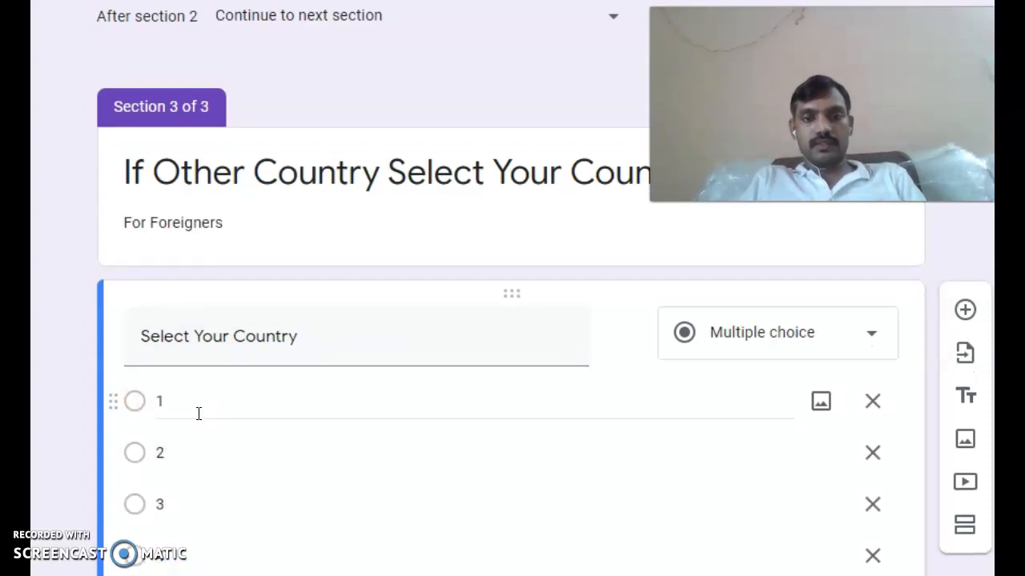
text(5)
key(Return)
text(6)
key(Return)
text(7)
key(Return)
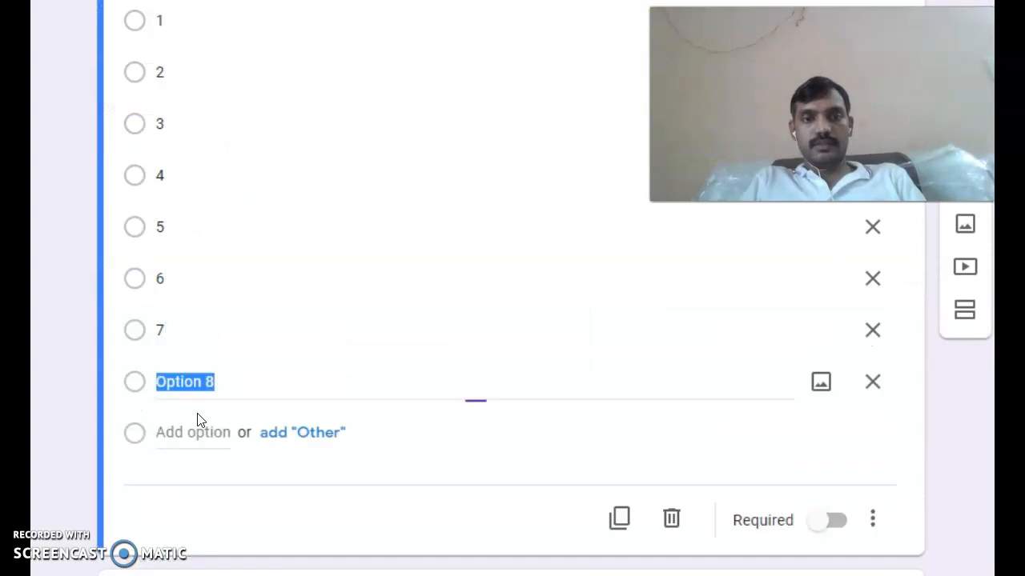
- Review the third section's country question and the preceding sections back to the start of the form
scroll(456, 208, up, 3)
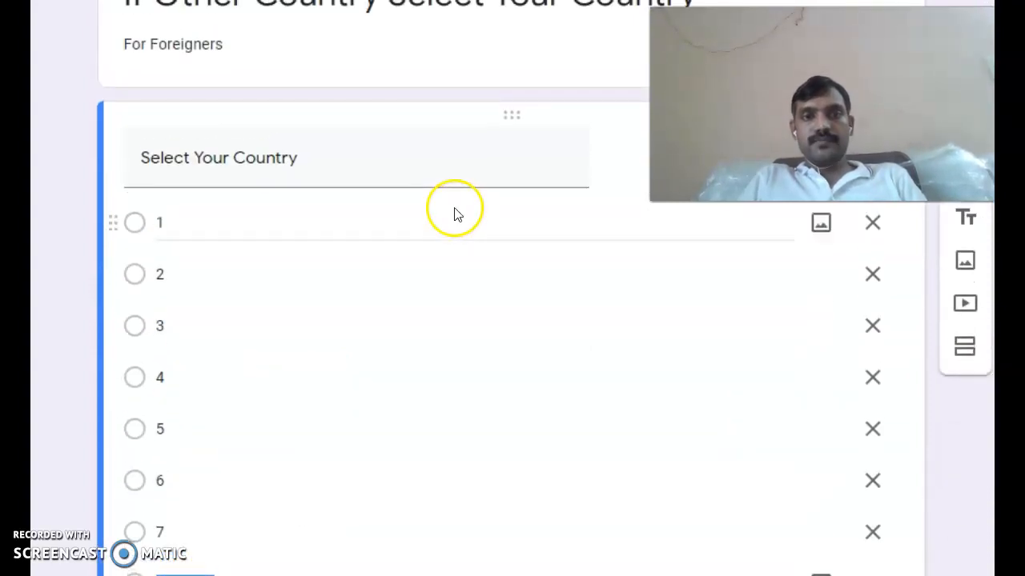
scroll(430, 179, down, 1)
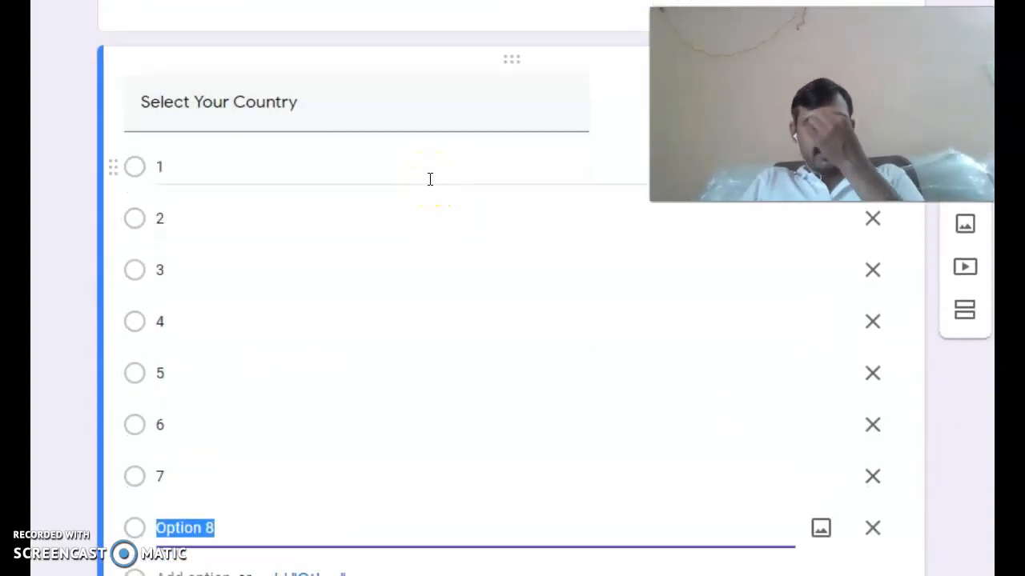
scroll(430, 183, down, 1)
scroll(430, 186, up, 3)
scroll(430, 186, down, 1)
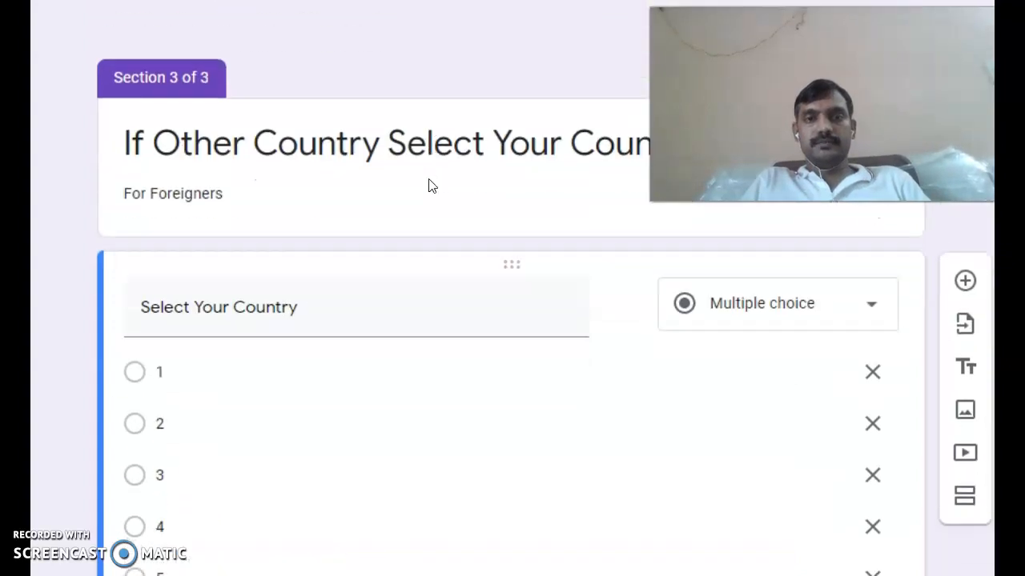
scroll(430, 185, up, 4)
scroll(430, 182, up, 12)
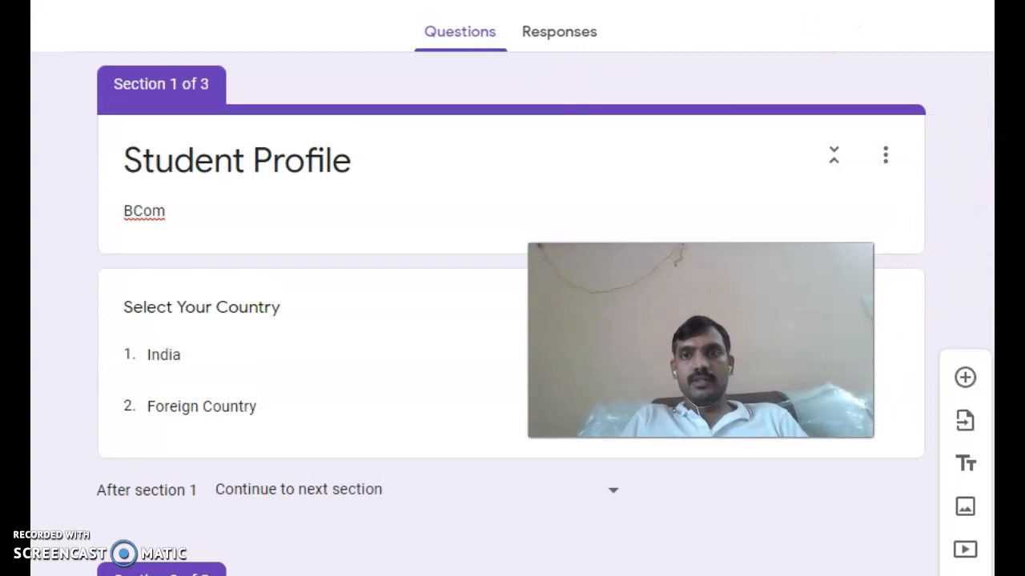
scroll(513, 288, up, 1)
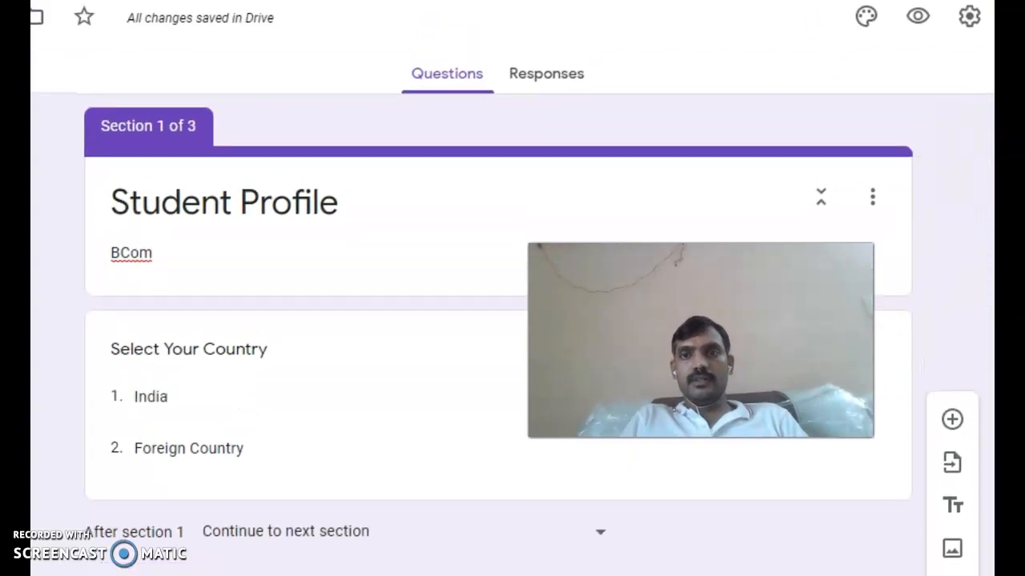
- Preview the form, choose India as the country and continue to the following section
click(914, 36)
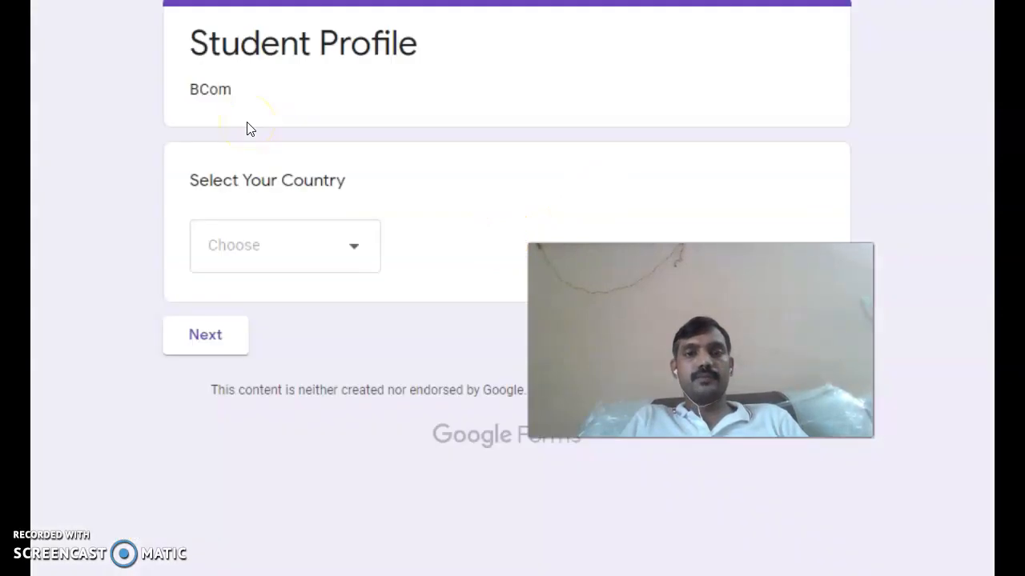
click(286, 255)
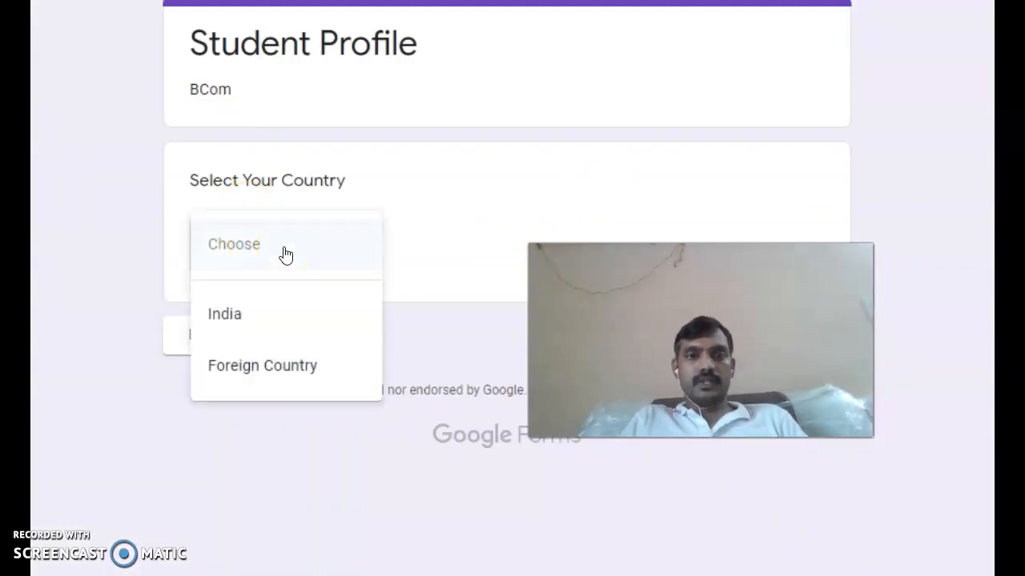
click(241, 308)
click(222, 337)
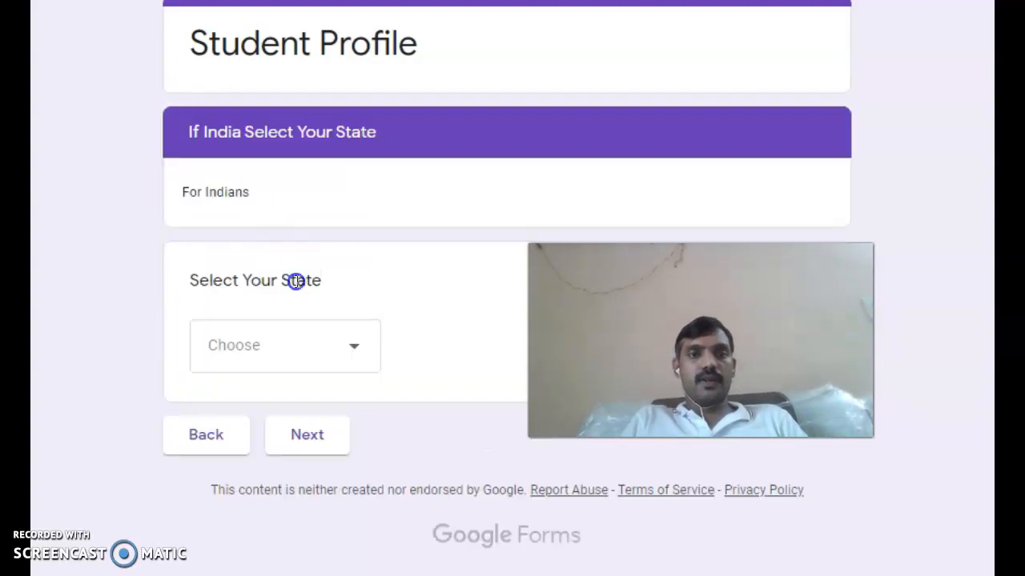
- Examine the choices of the "Select Your State" question in the preview, then return to the form editor
click(301, 341)
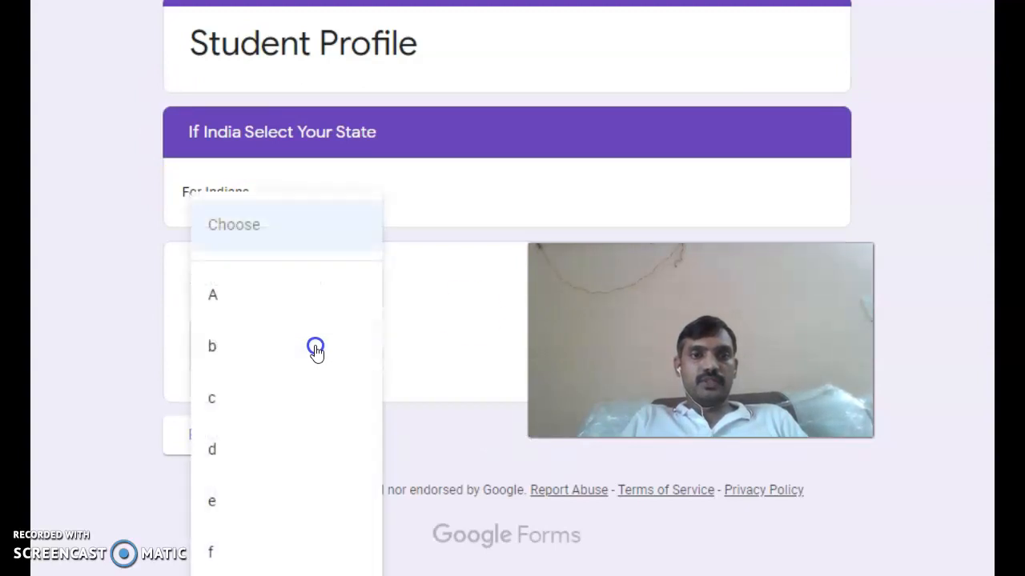
click(479, 316)
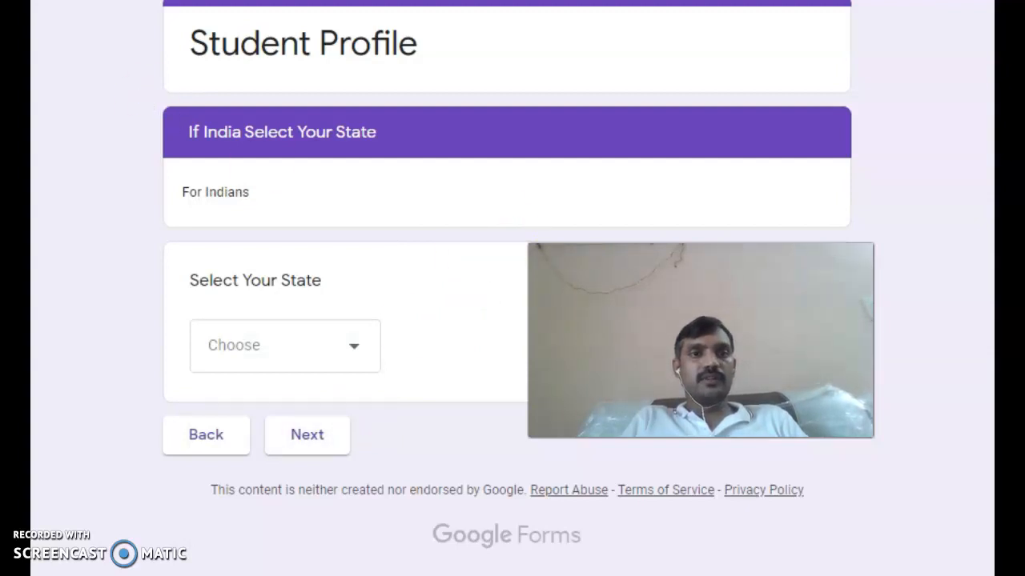
key(ctrl+shift+Tab)
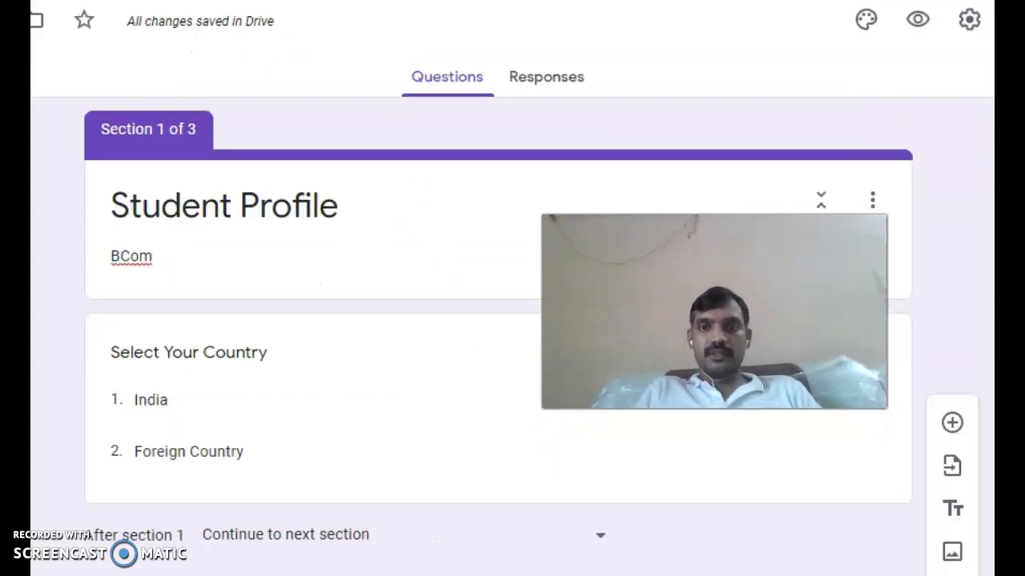
- Enable answer-based section navigation for the "Select Your Country" question in section 1
scroll(570, 389, down, 2)
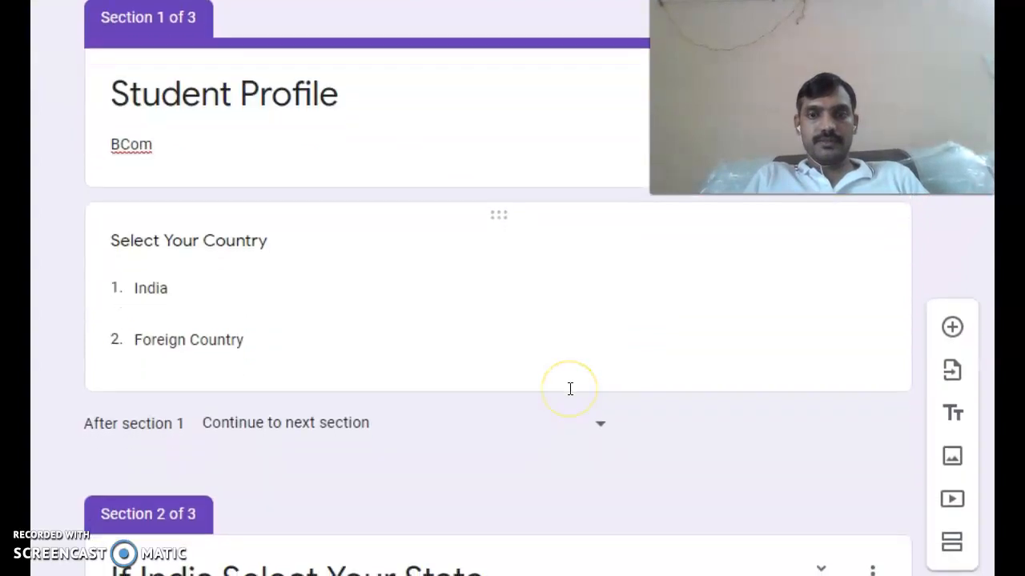
click(496, 218)
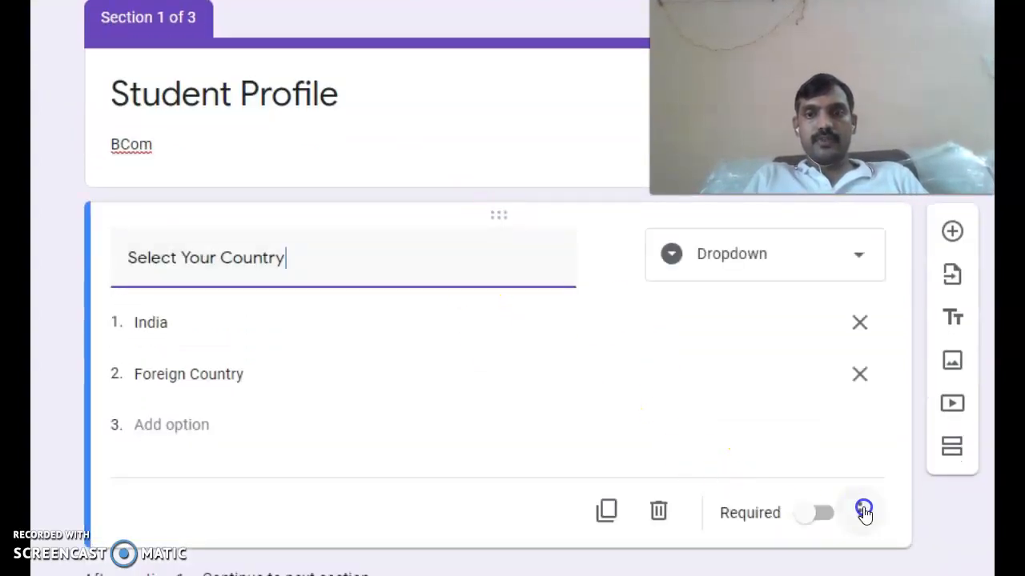
click(851, 505)
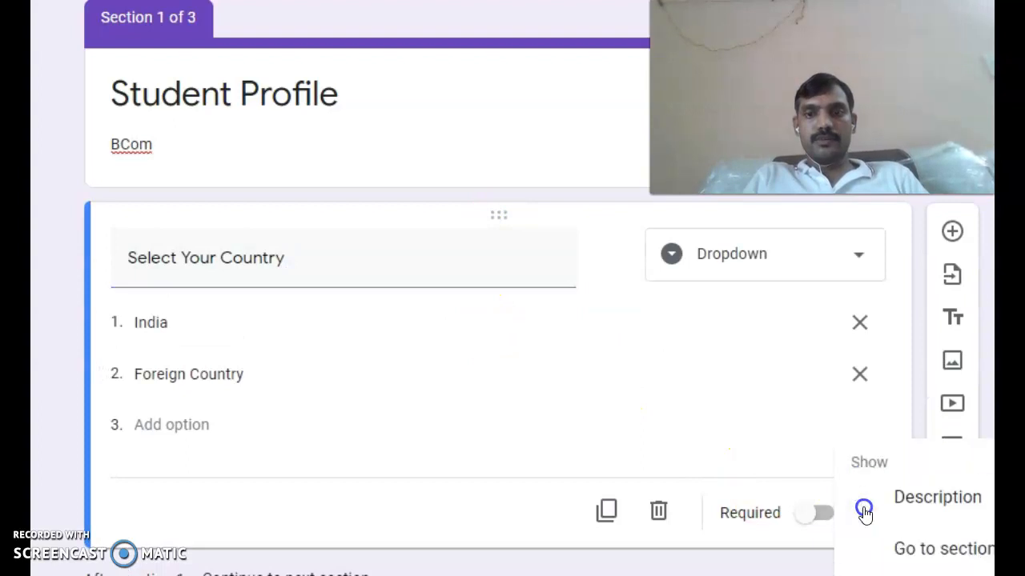
click(916, 545)
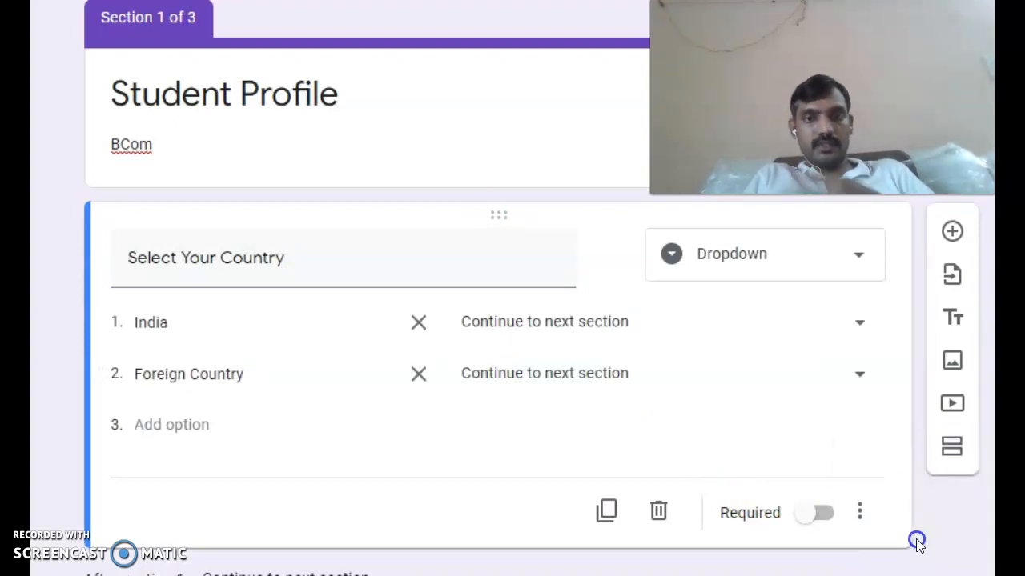
- Route the India answer to section 2 (If India Select Your State) and the Foreign Country answer to section 3
click(849, 322)
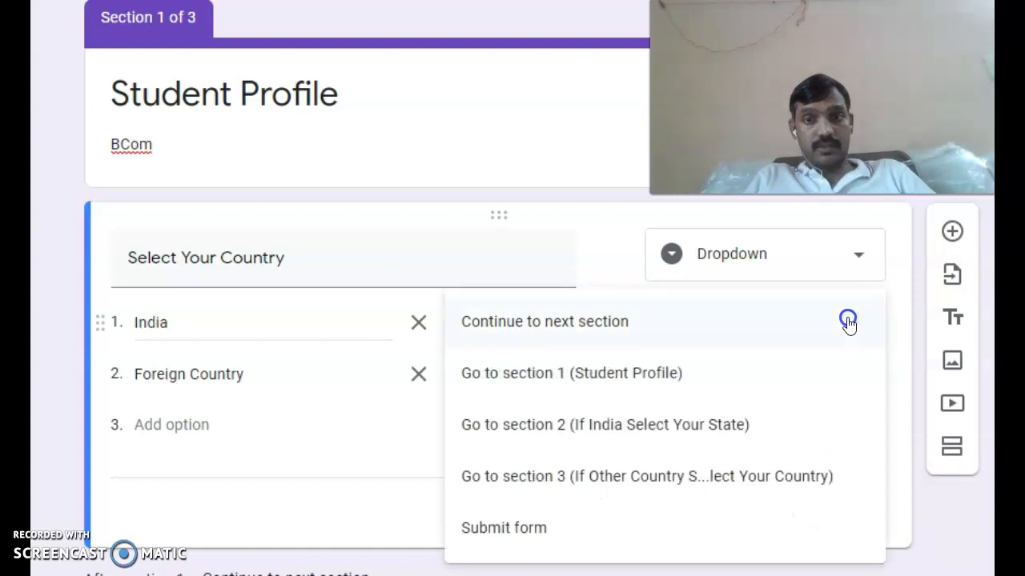
click(692, 425)
click(846, 379)
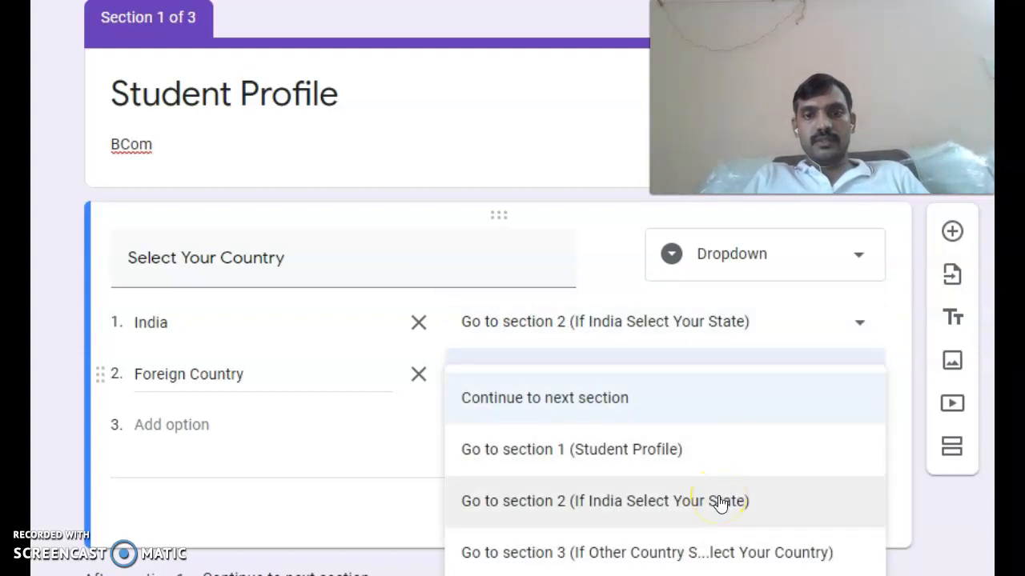
click(729, 544)
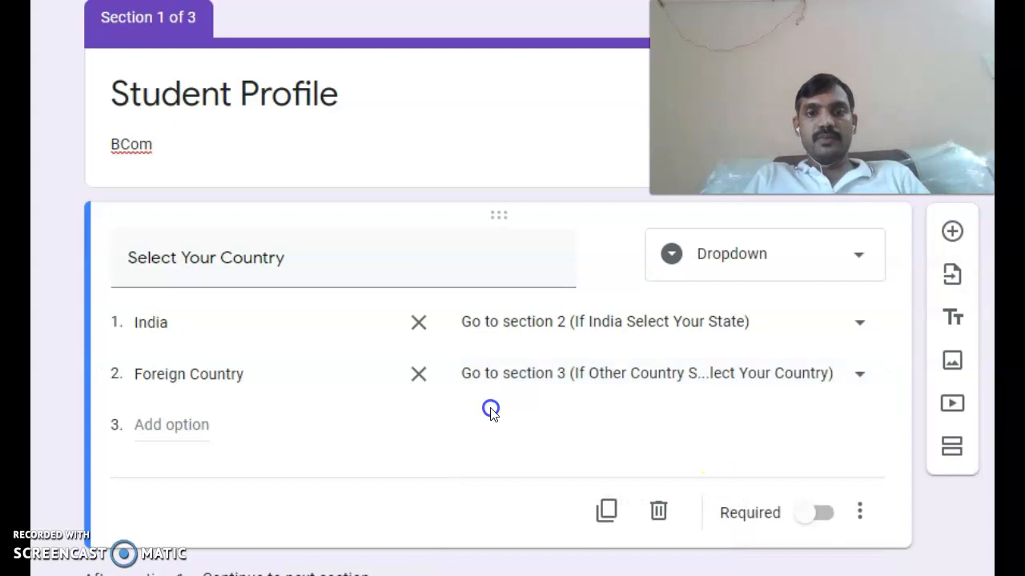
- Title the empty question at the end of section 3 "Your First Name" as a short-answer question
scroll(491, 410, down, 2)
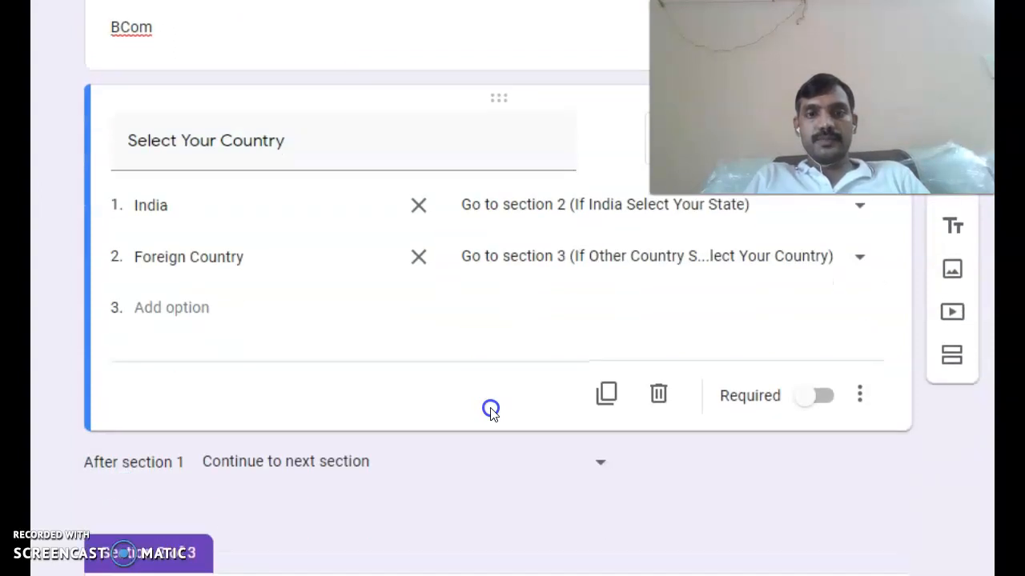
scroll(490, 410, down, 15)
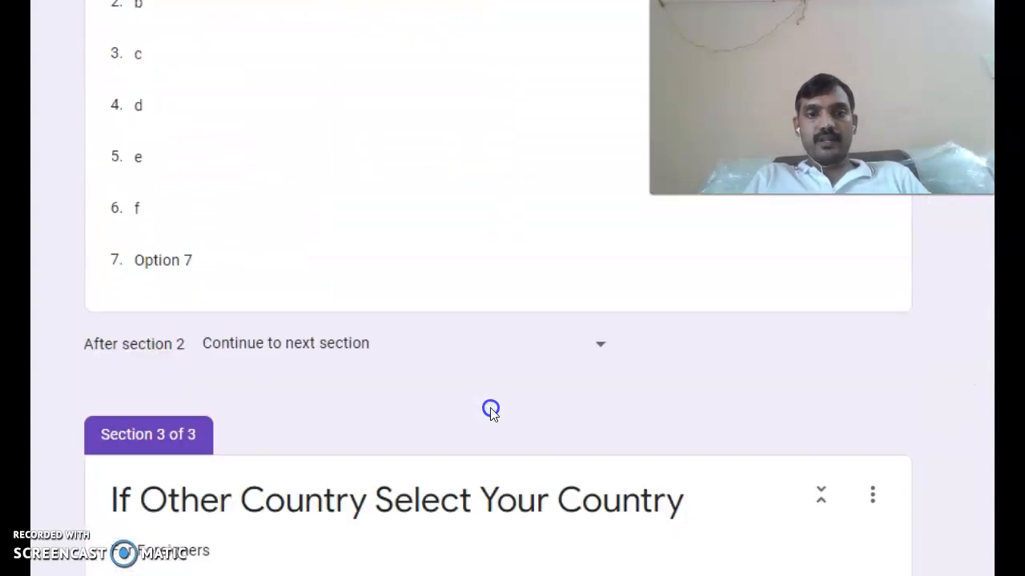
scroll(490, 408, down, 3)
click(165, 507)
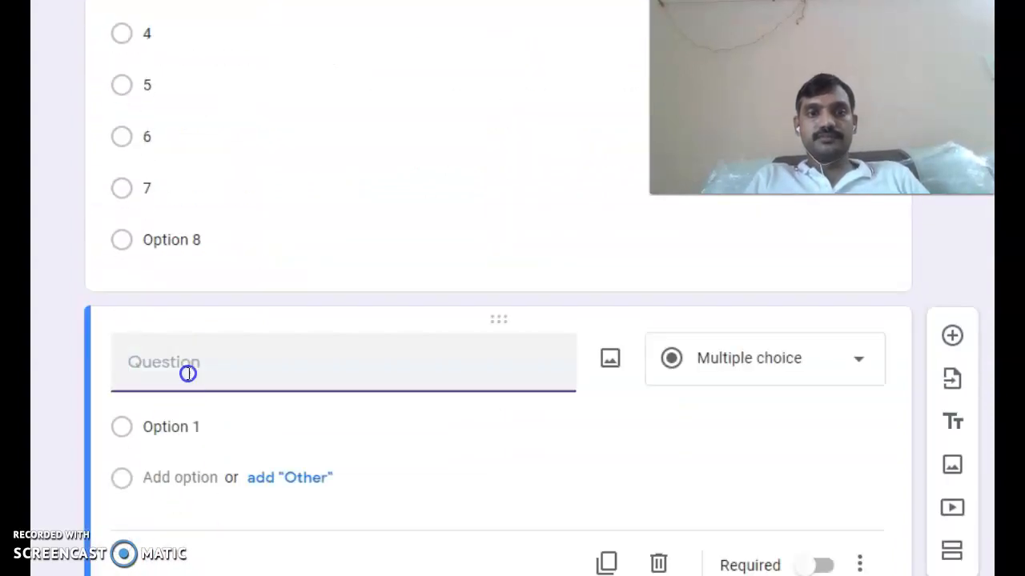
text(Your Name)
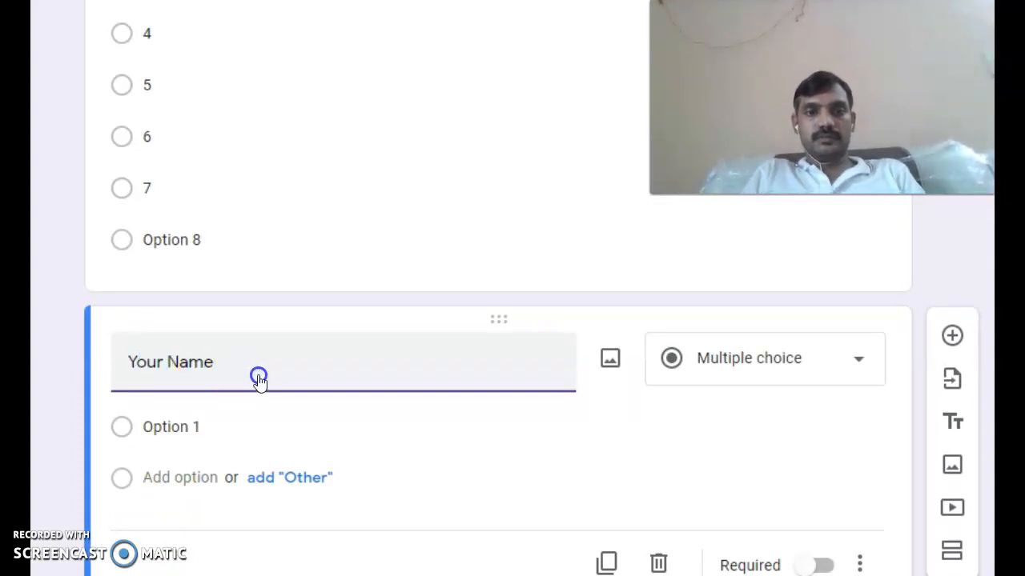
key(BackSpace)
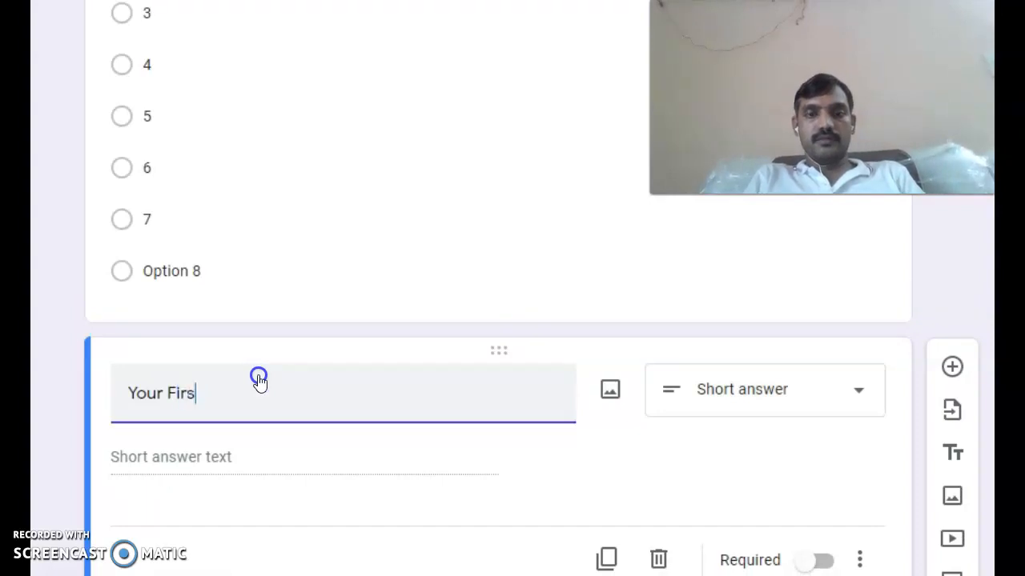
text(ame)
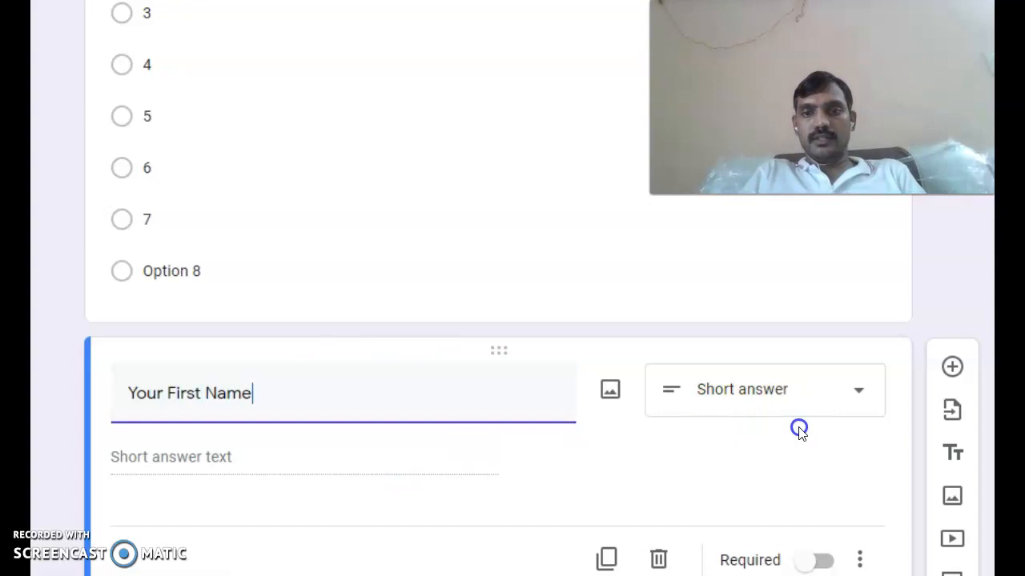
- Add a short-answer question titled "Your Last Name" after the first name question
click(951, 368)
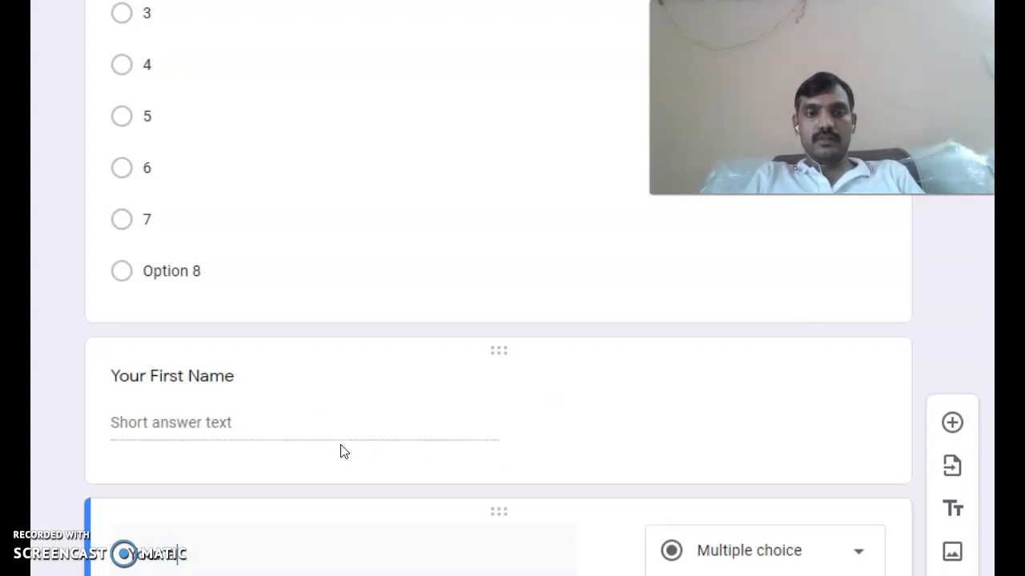
text(Your Last Name)
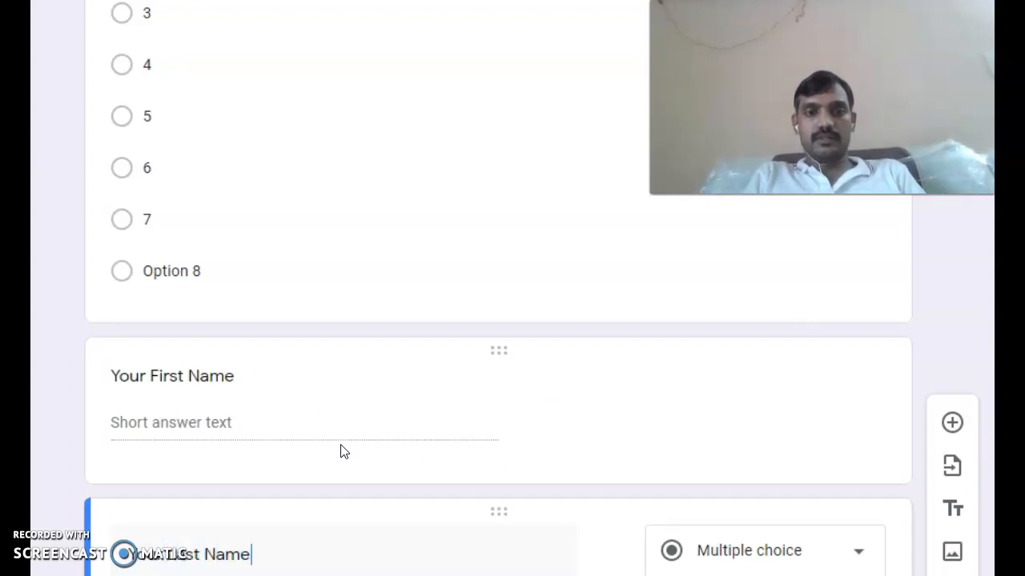
scroll(340, 452, down, 3)
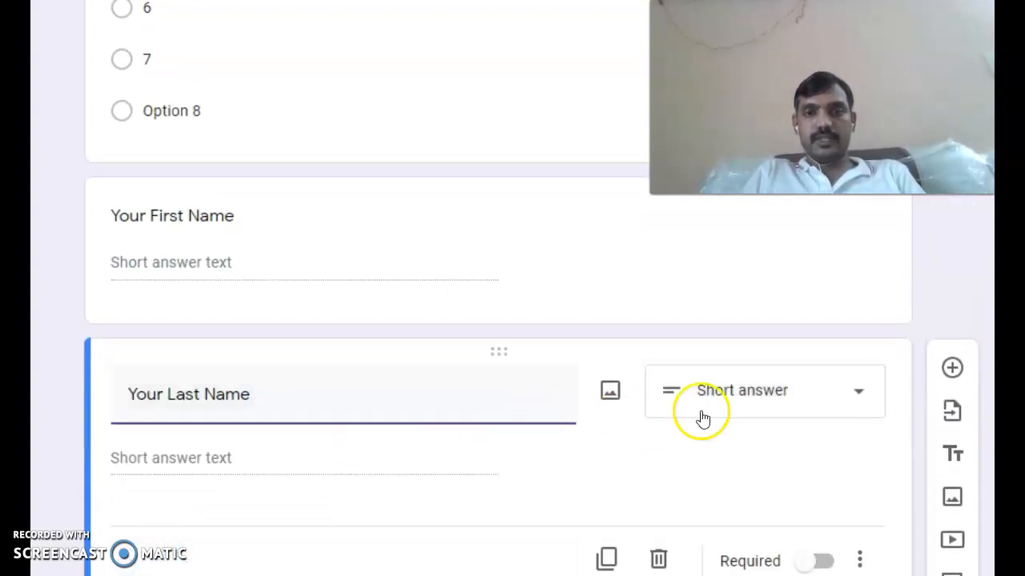
- Add a short-answer question titled "Your Mobile Number" after the last name question
click(952, 366)
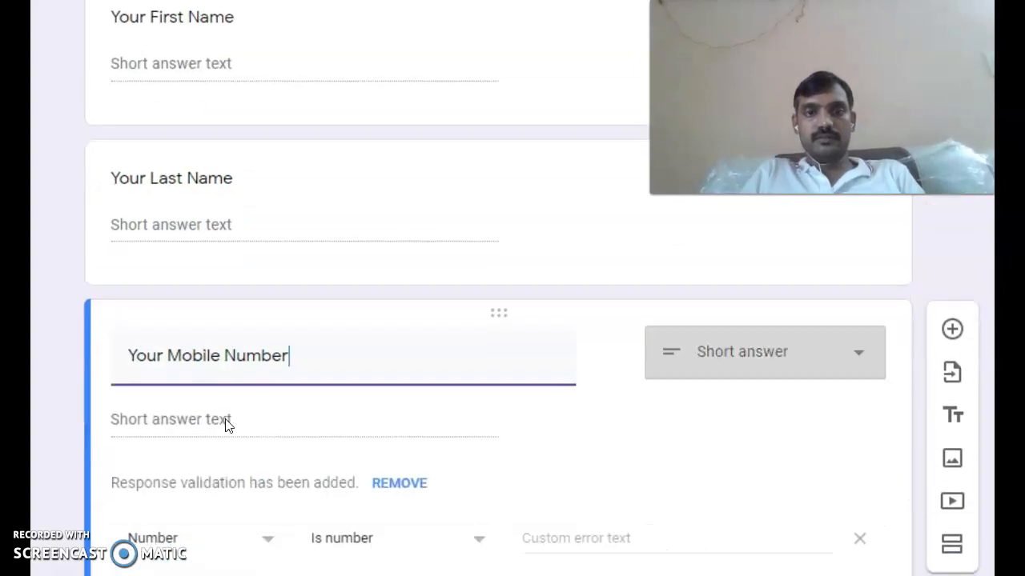
click(590, 414)
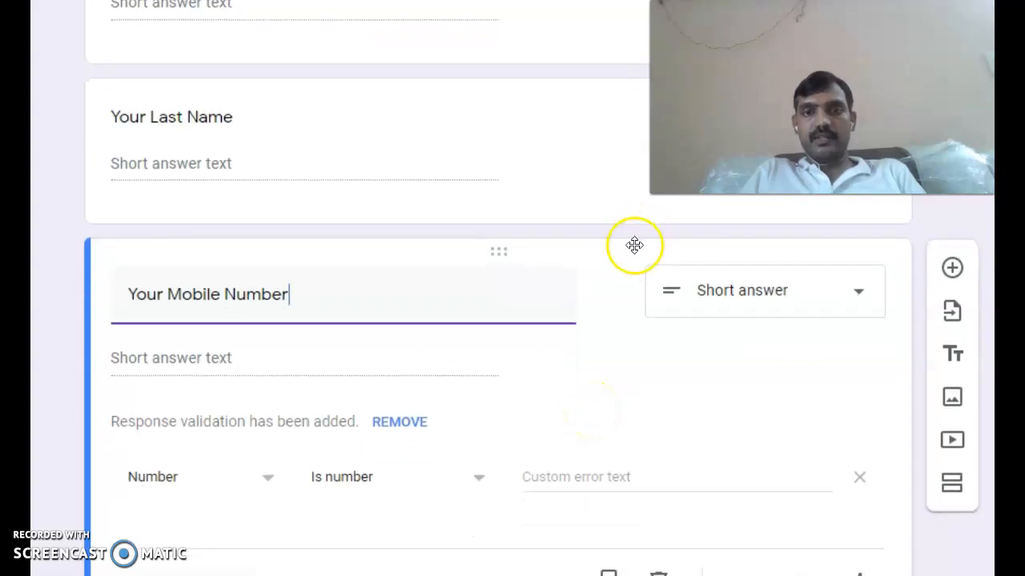
mouse_move(615, 295)
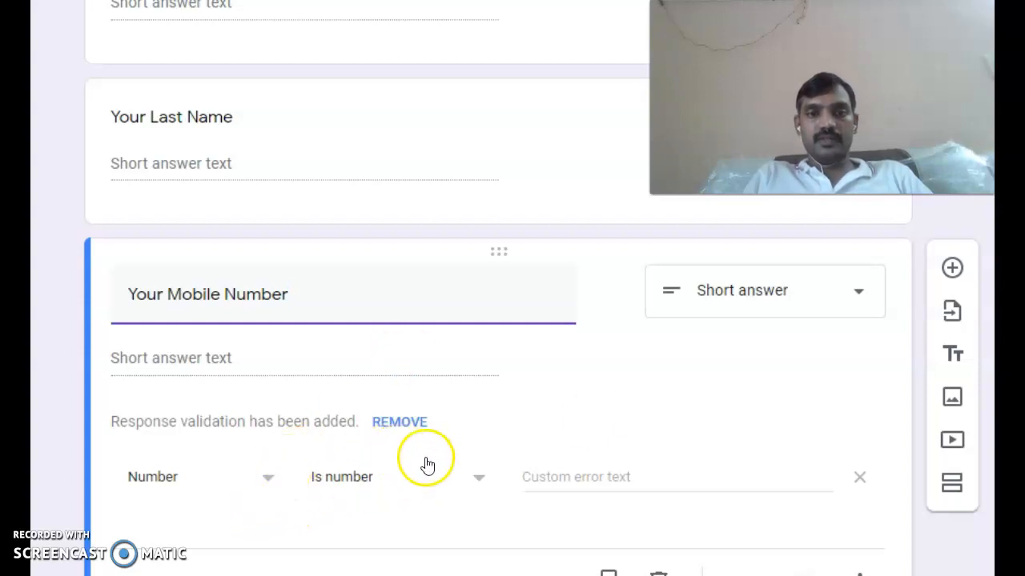
- Examine the number conditions in the mobile number question's response validation, keep "Is number", and return to the start of the form
click(475, 481)
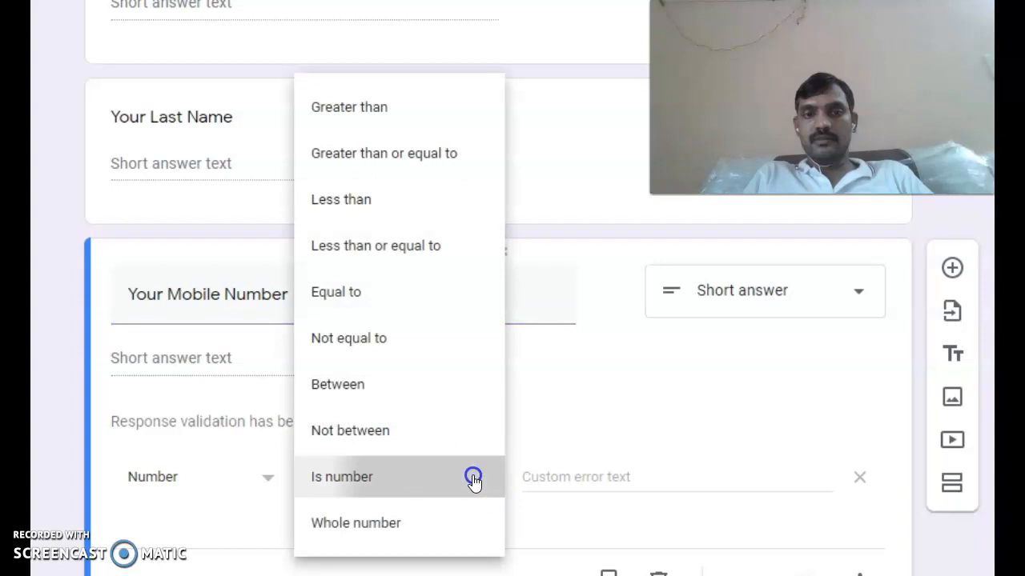
click(474, 478)
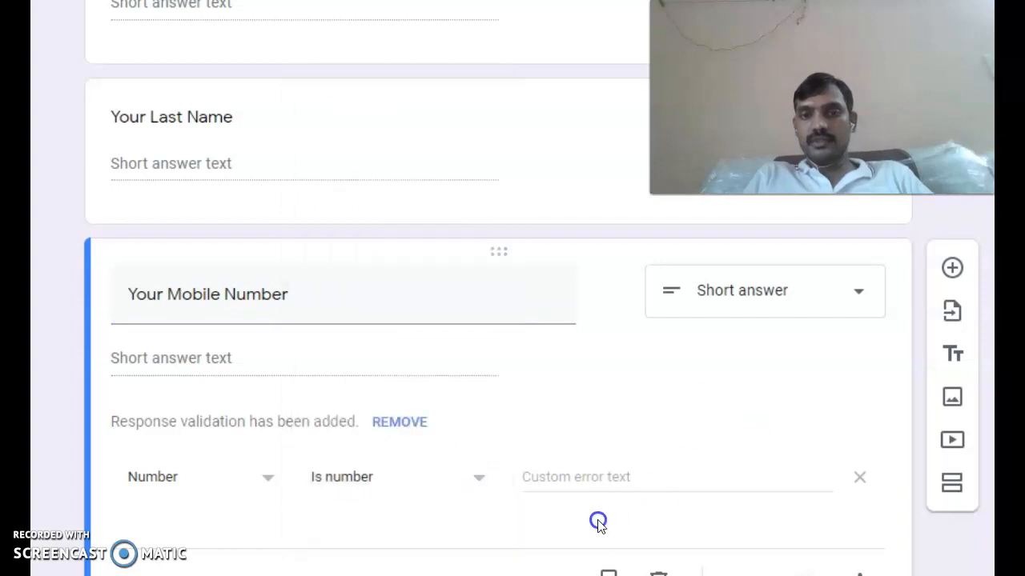
scroll(614, 485, down, 1)
scroll(615, 486, up, 1)
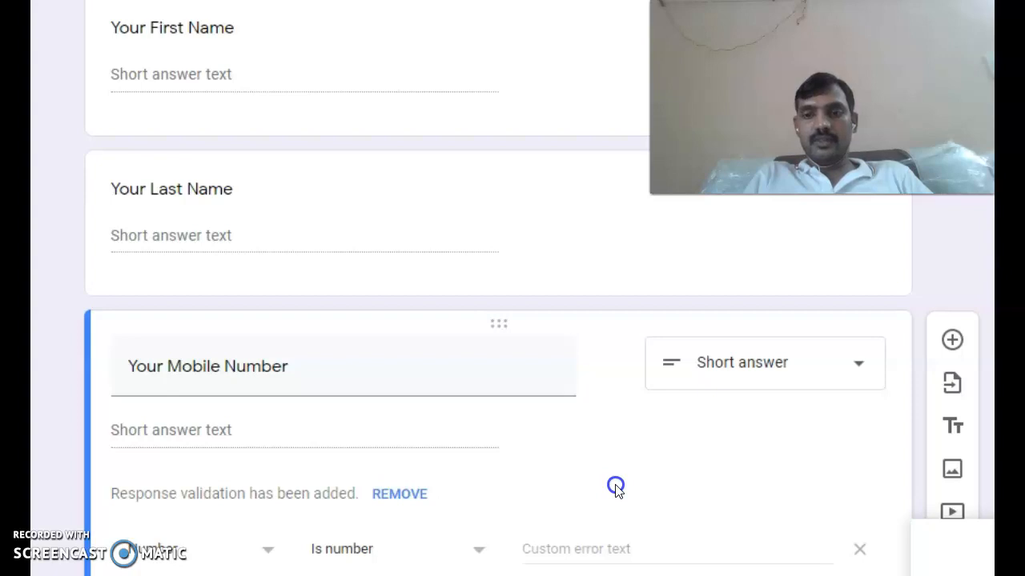
scroll(615, 489, down, 1)
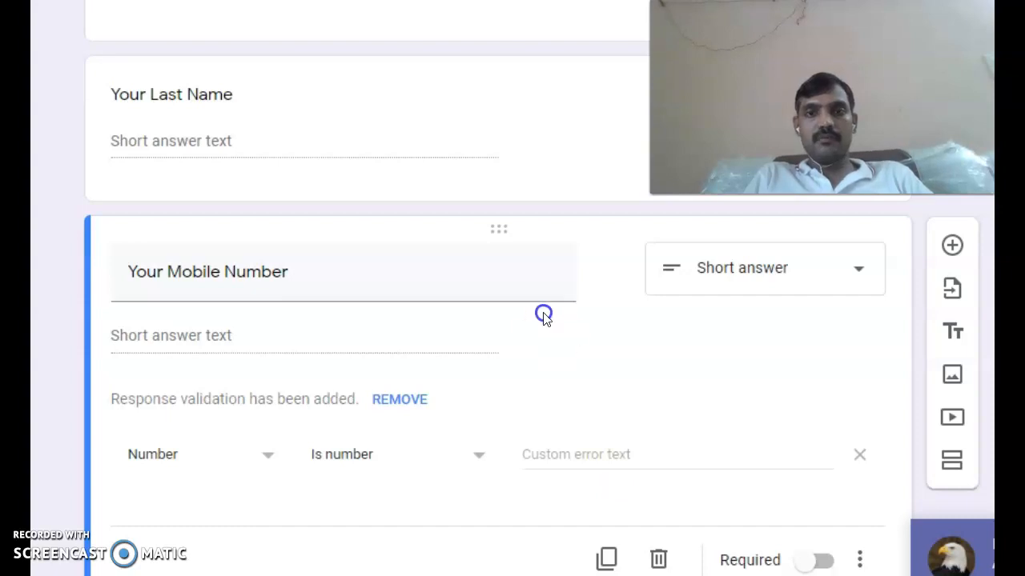
scroll(544, 317, up, 20)
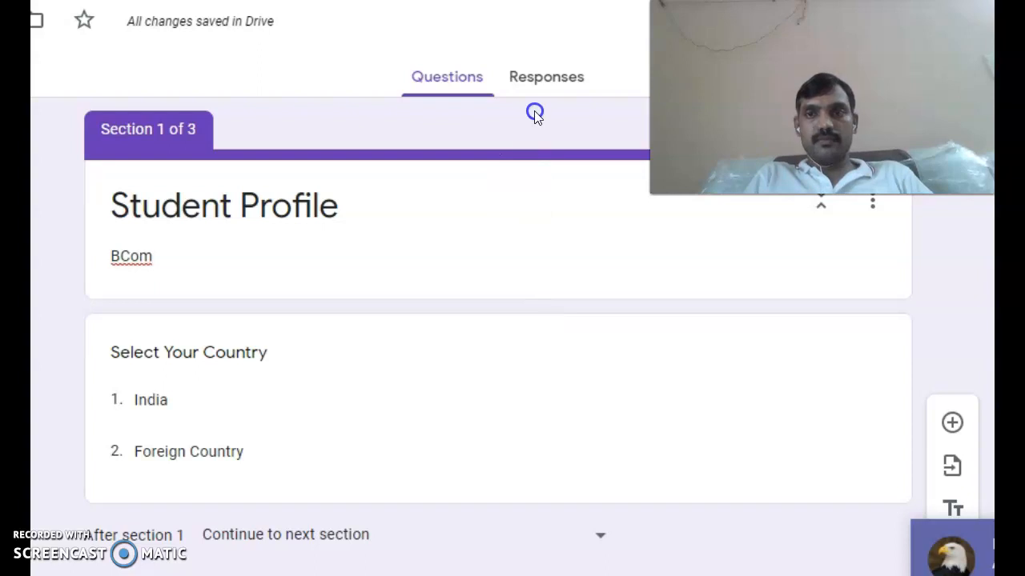
- Review the whole form from the country question to the mobile number question, ending back at its start
scroll(529, 124, down, 3)
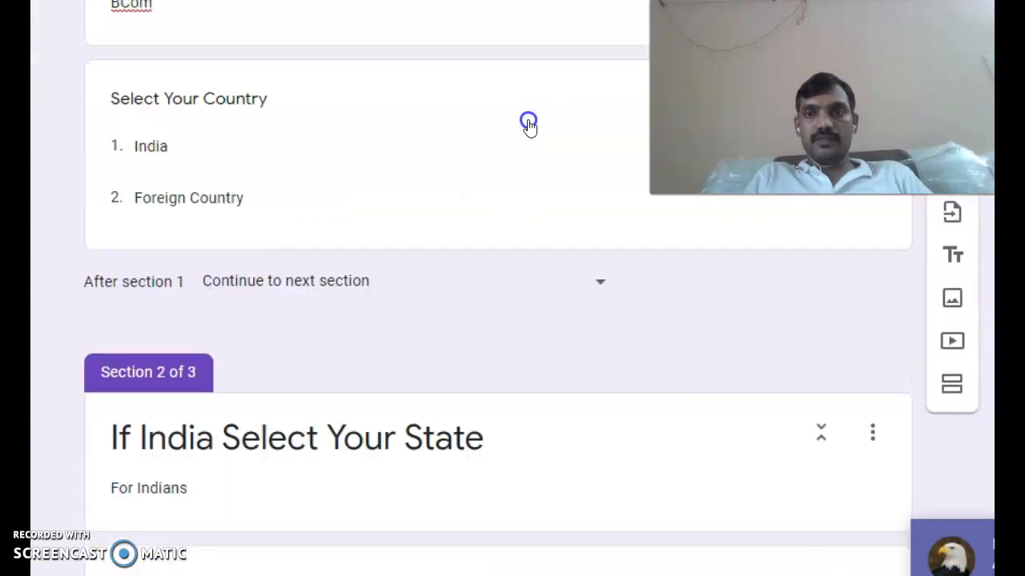
scroll(528, 124, down, 20)
scroll(528, 124, up, 20)
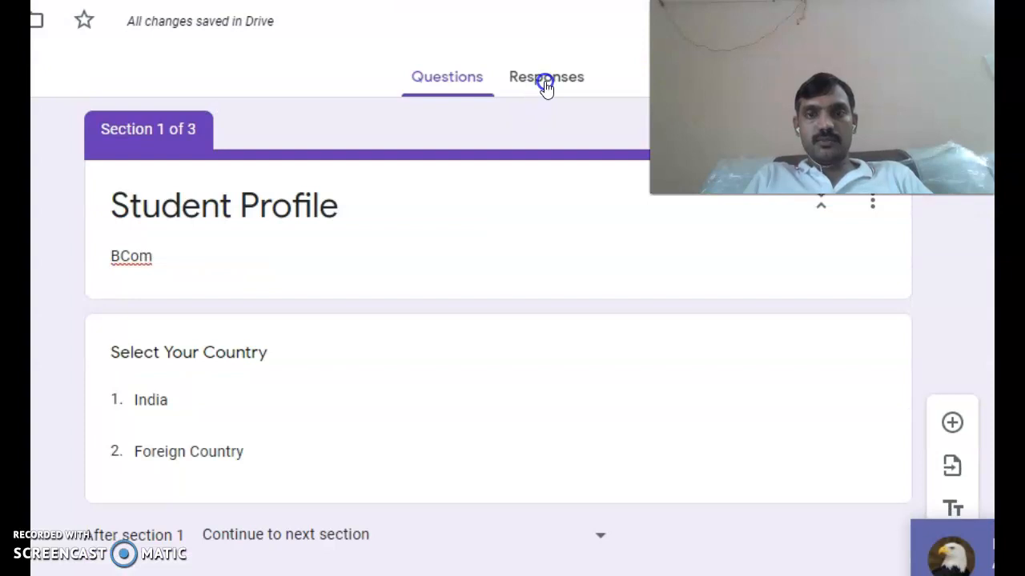
scroll(693, 310, down, 20)
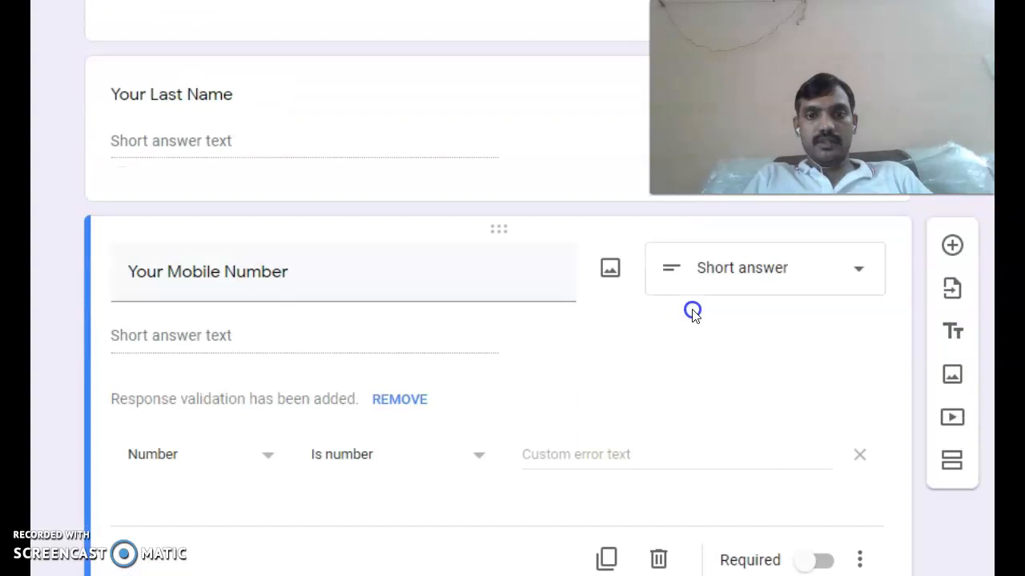
scroll(693, 310, up, 20)
scroll(694, 310, down, 20)
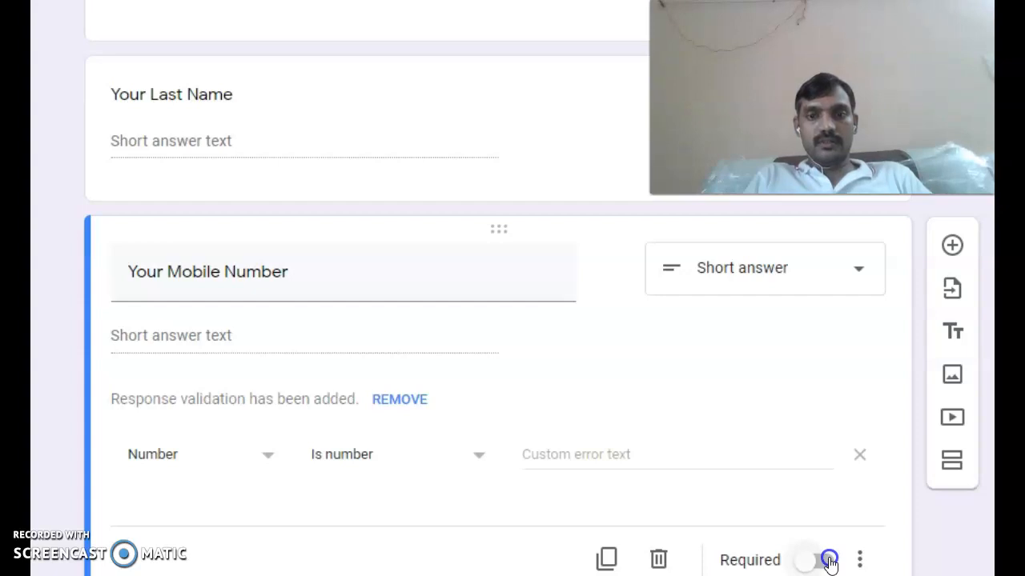
scroll(382, 120, up, 15)
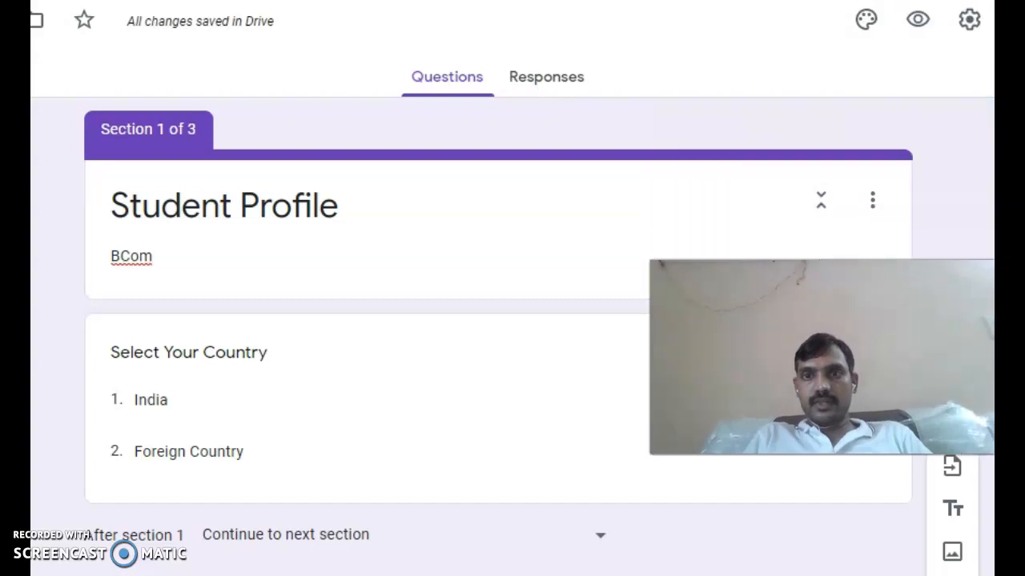
- Turn on email notifications for new form responses and check that the option is enabled
click(563, 80)
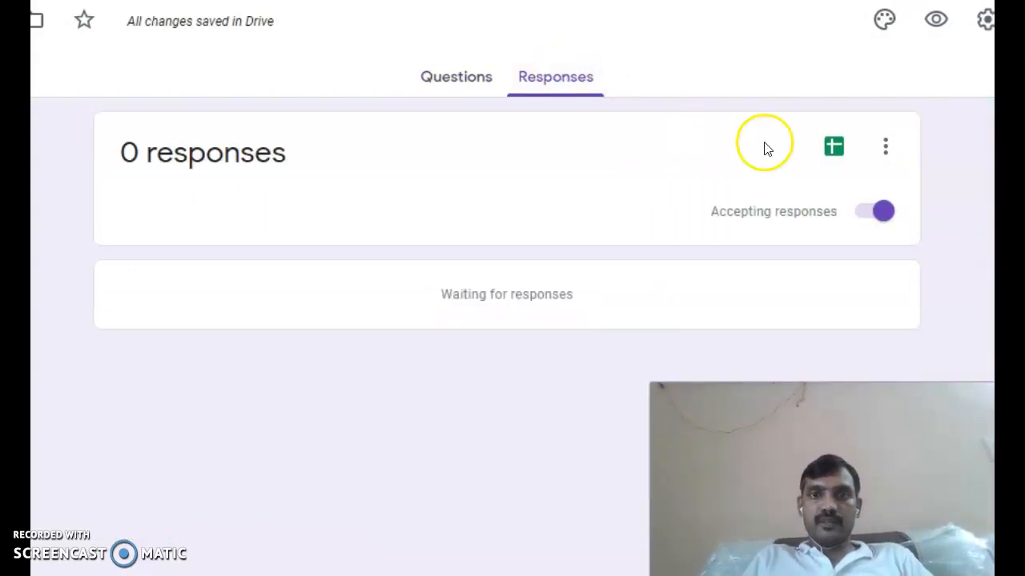
click(886, 151)
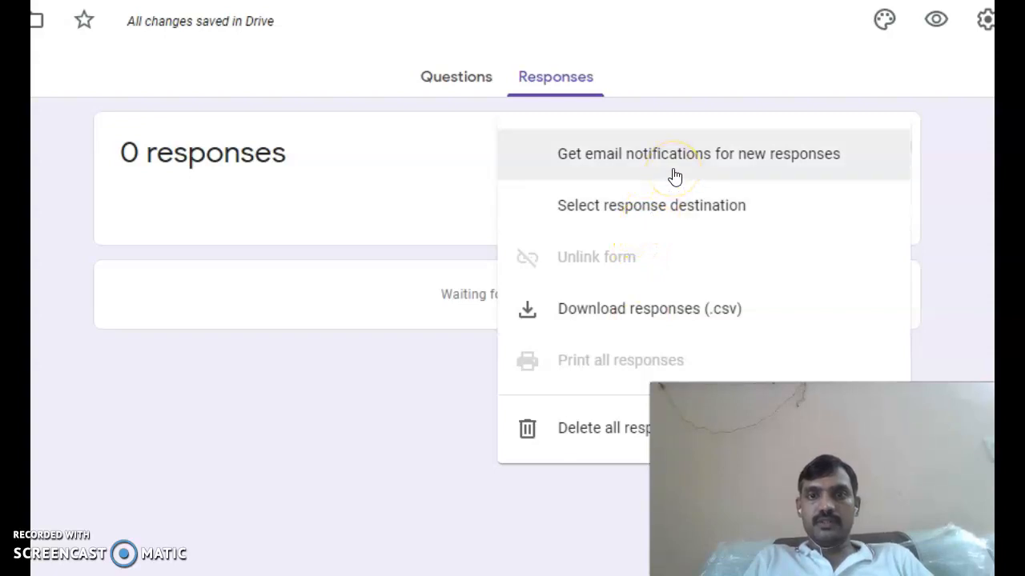
click(551, 170)
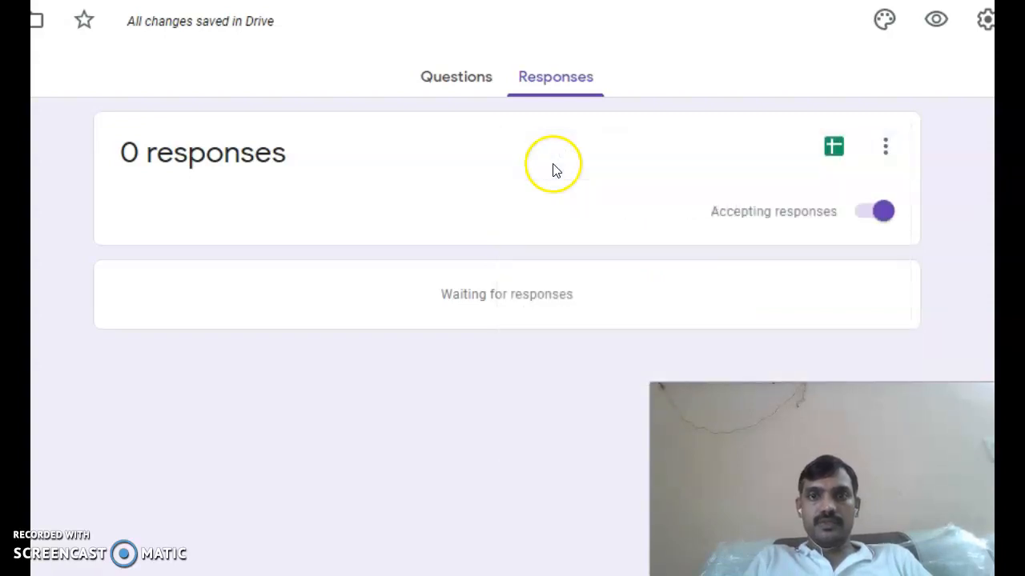
click(885, 148)
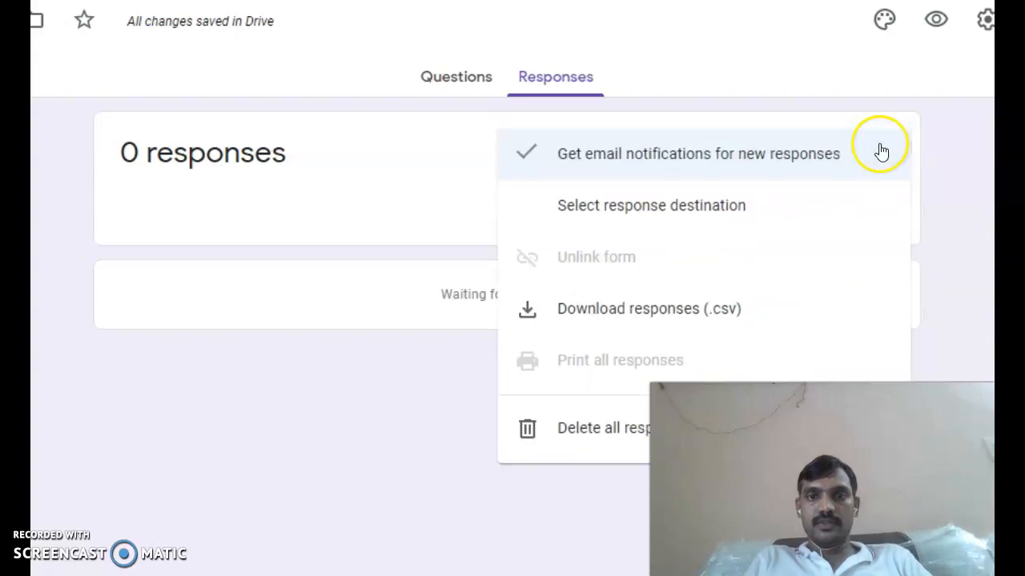
click(340, 378)
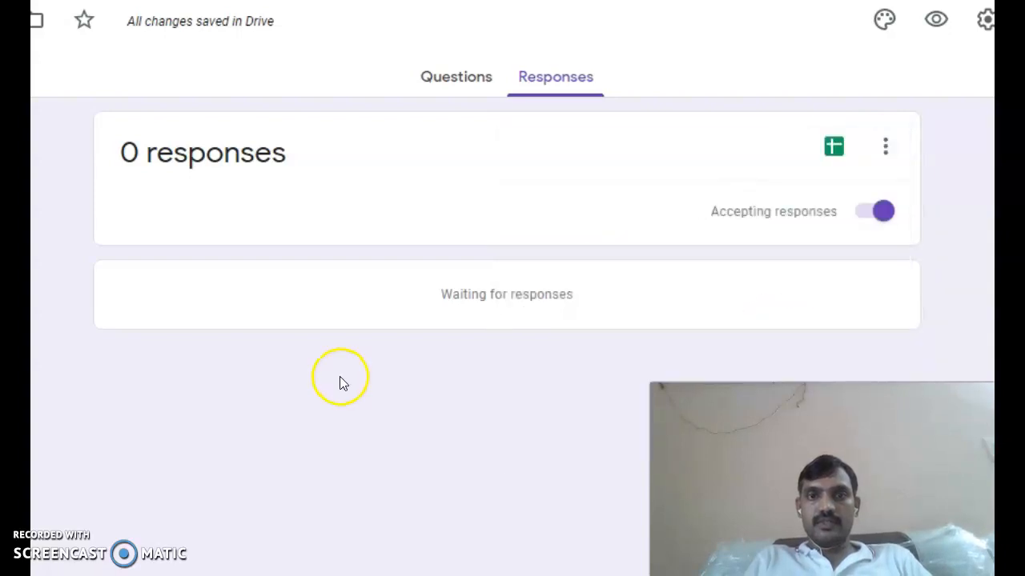
- Enable collecting email addresses in the form's general settings, leaving response receipts off
click(476, 76)
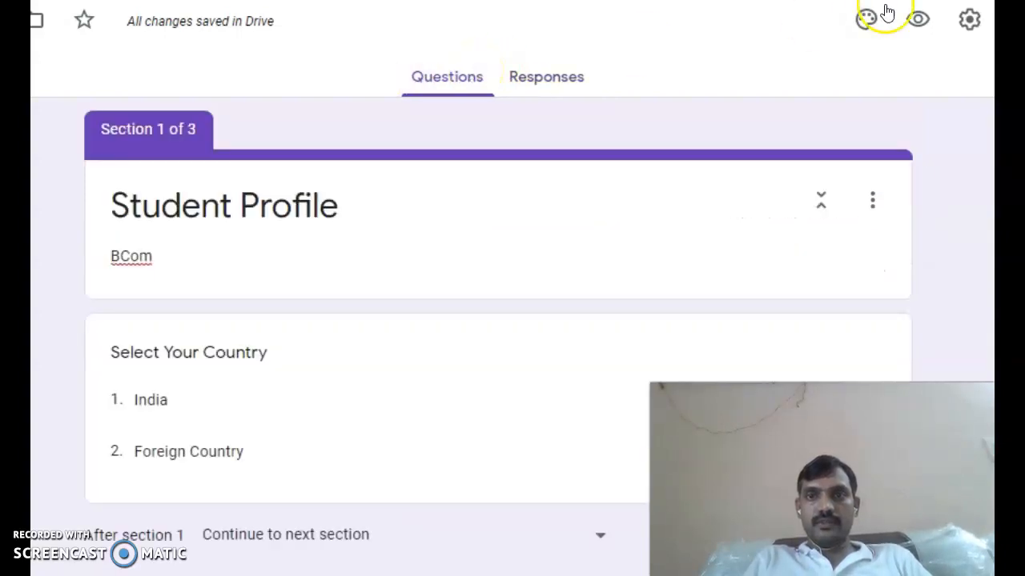
click(970, 24)
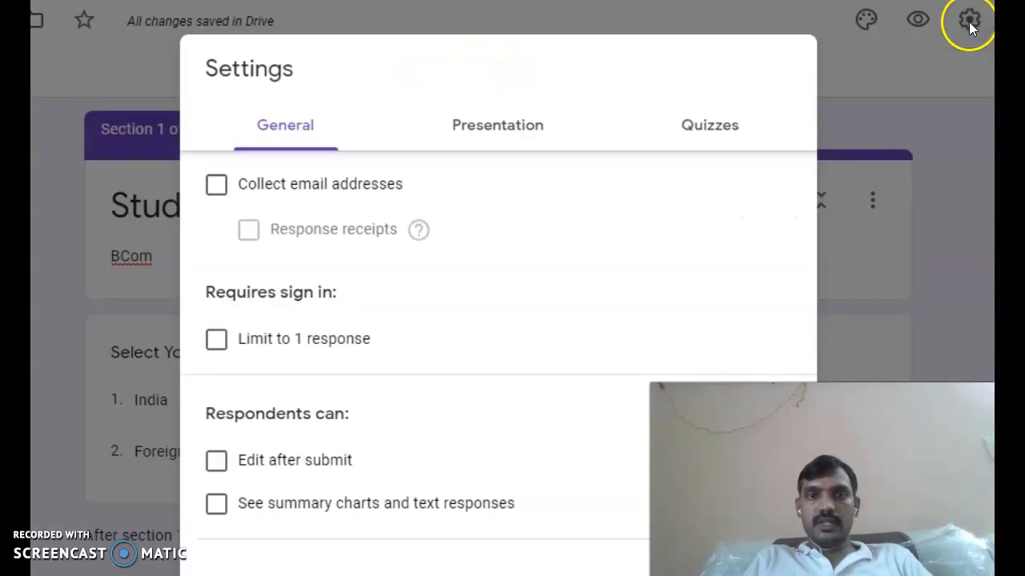
click(218, 187)
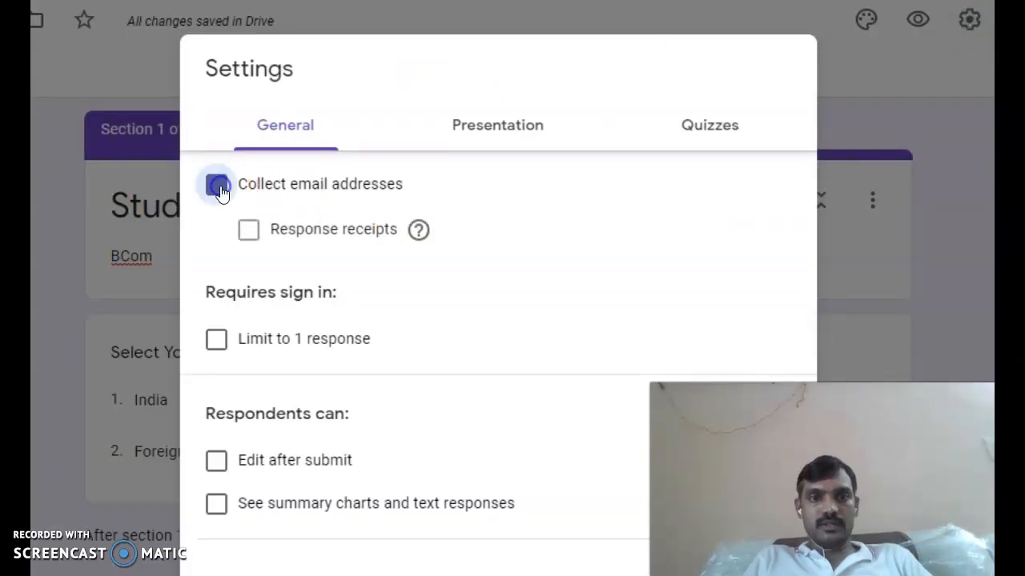
click(250, 239)
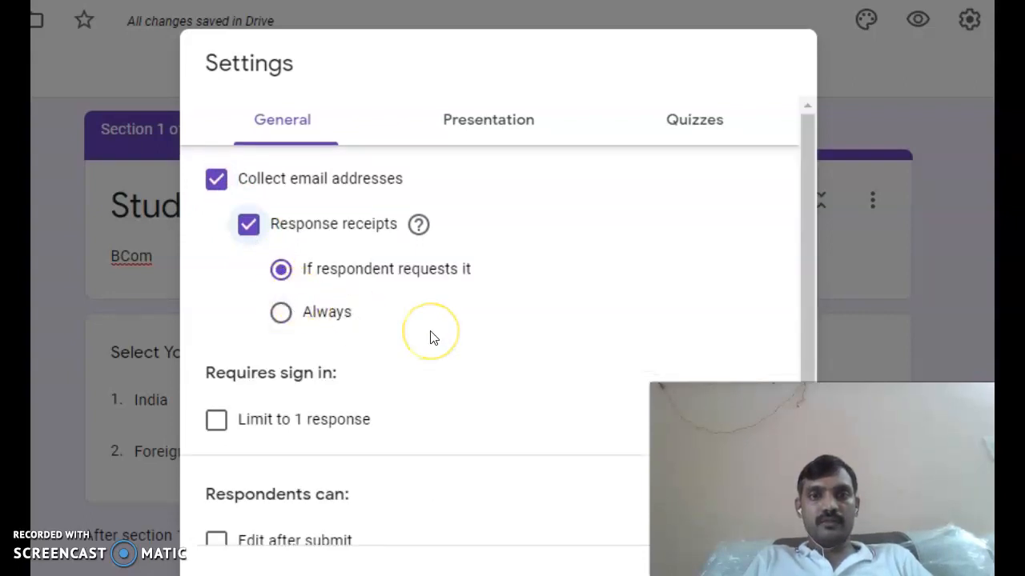
scroll(430, 337, down, 2)
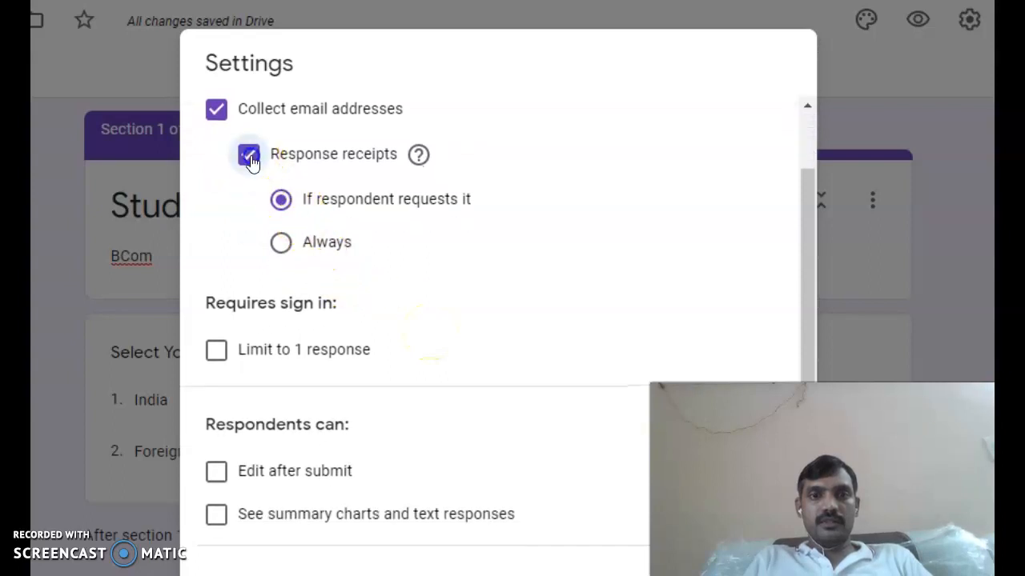
click(249, 157)
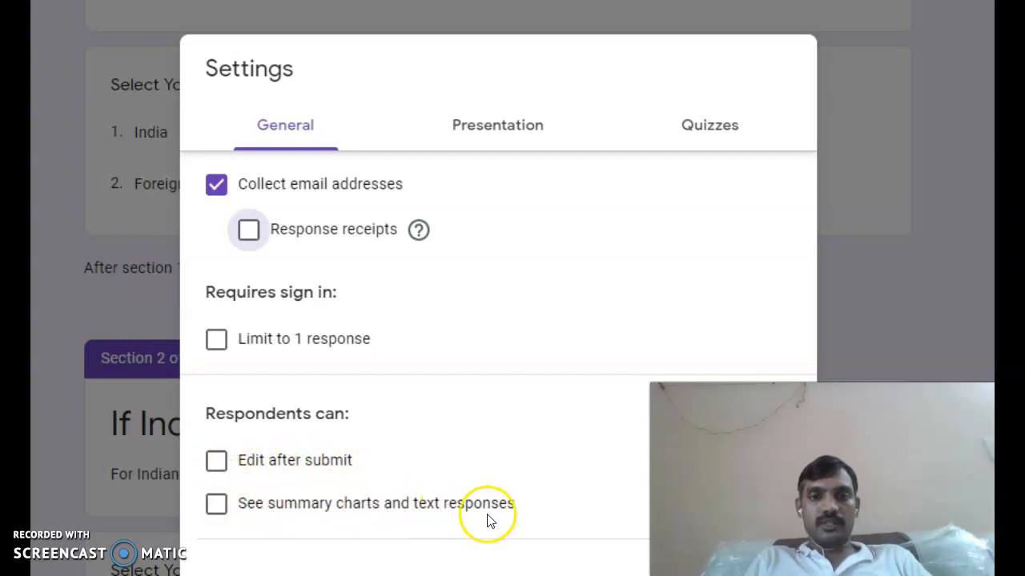
- Let respondents see summary charts and text responses, and save the settings after reviewing the presentation and quiz options
click(219, 510)
click(503, 131)
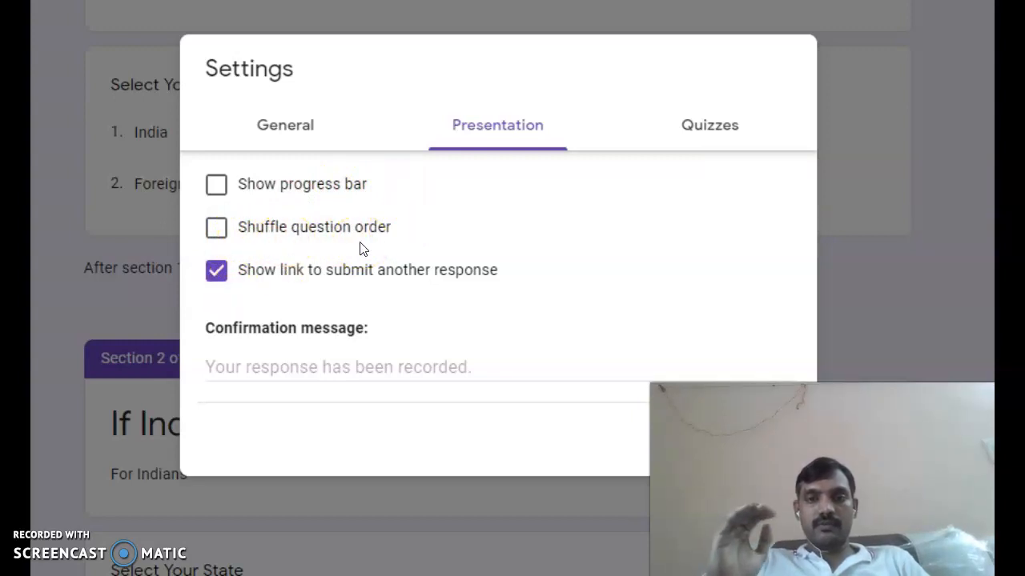
click(710, 125)
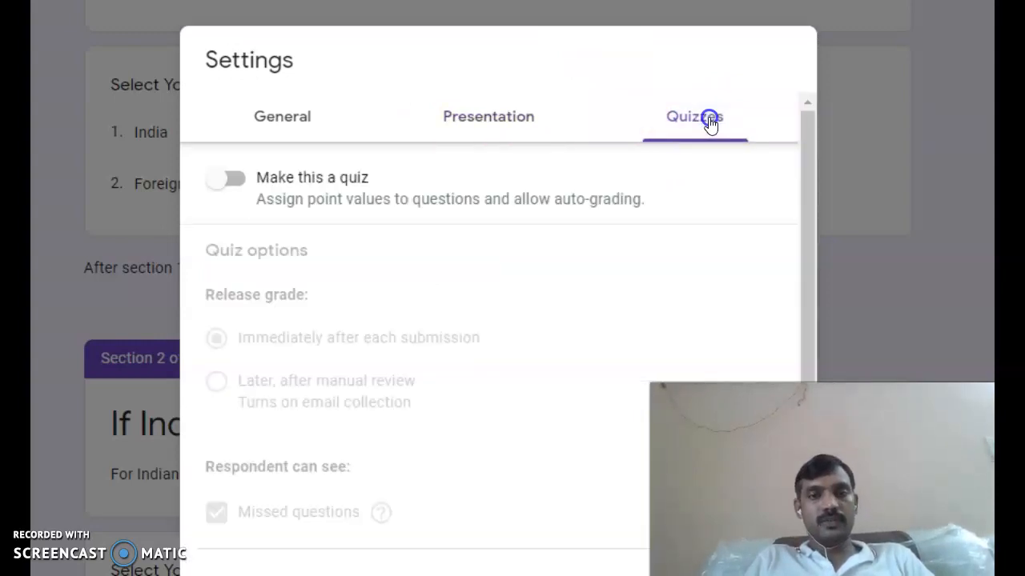
click(505, 197)
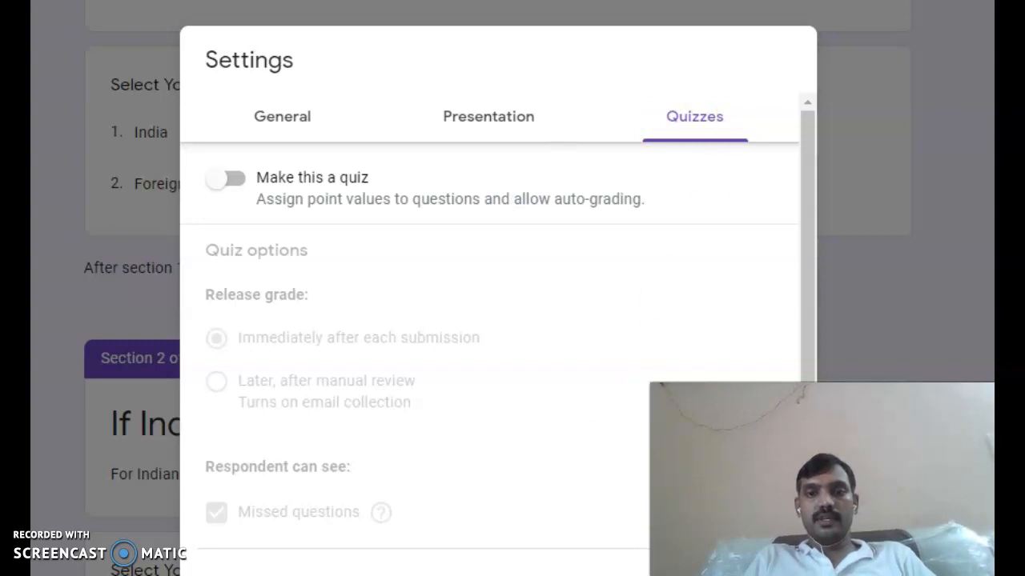
click(773, 570)
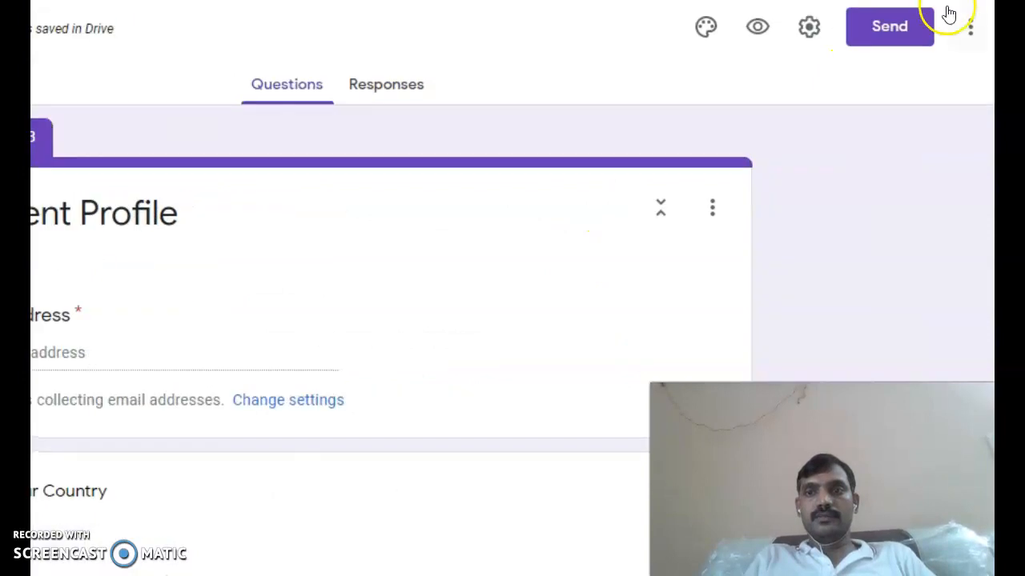
- Copy the form's sharing link, shorten its URL and copy the shortened version, leaving the send options closed
click(892, 29)
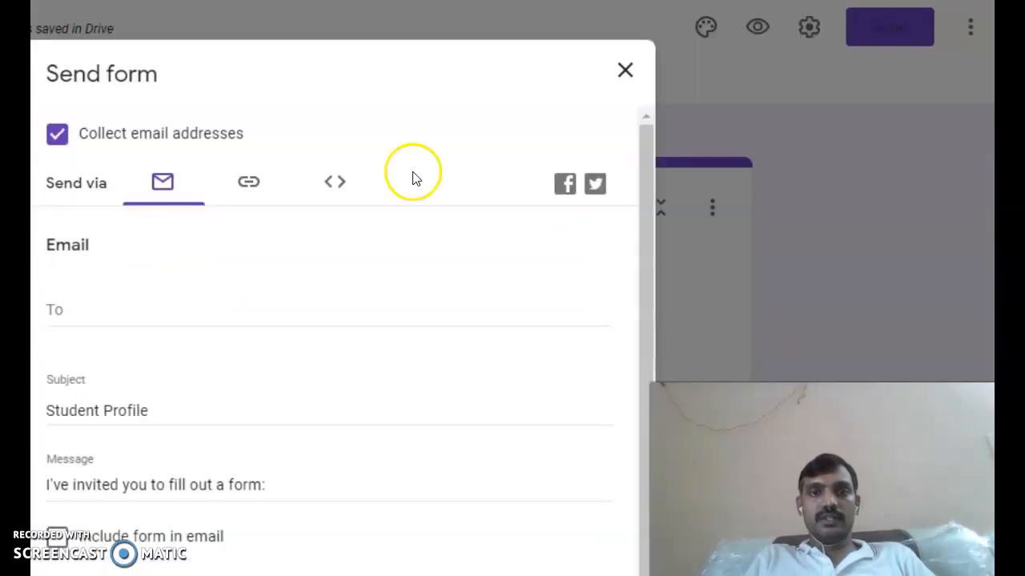
click(247, 184)
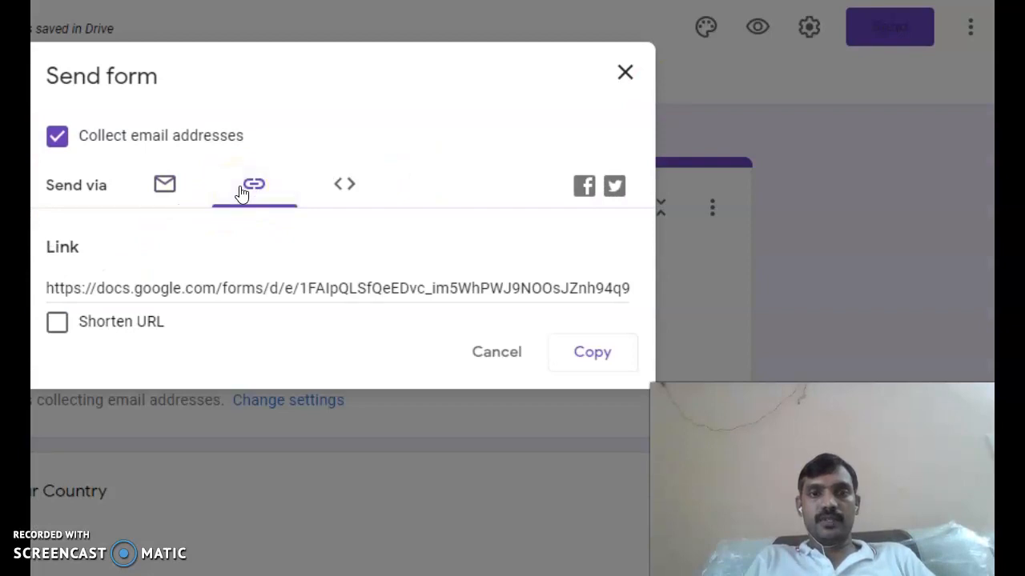
click(592, 353)
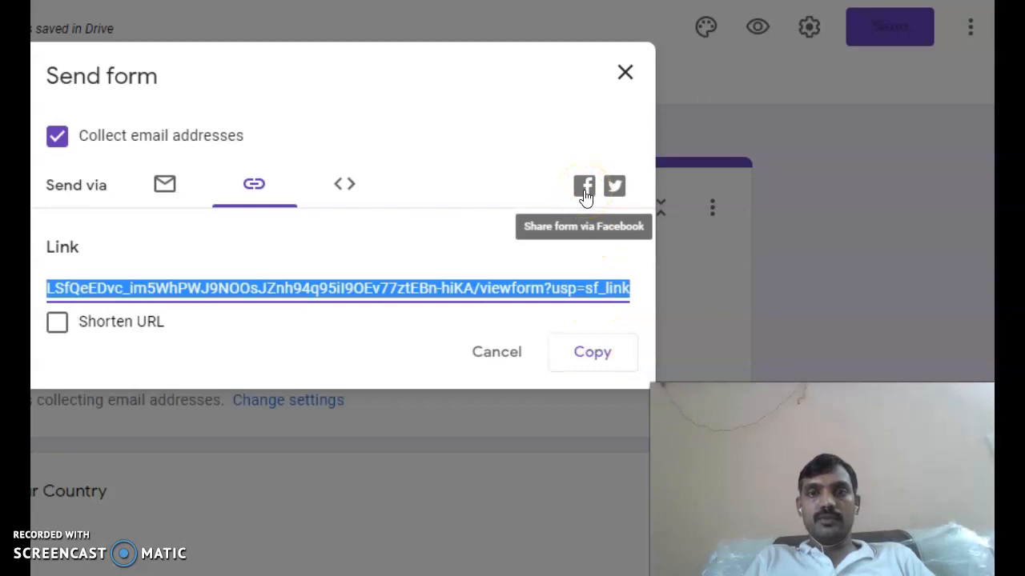
click(58, 324)
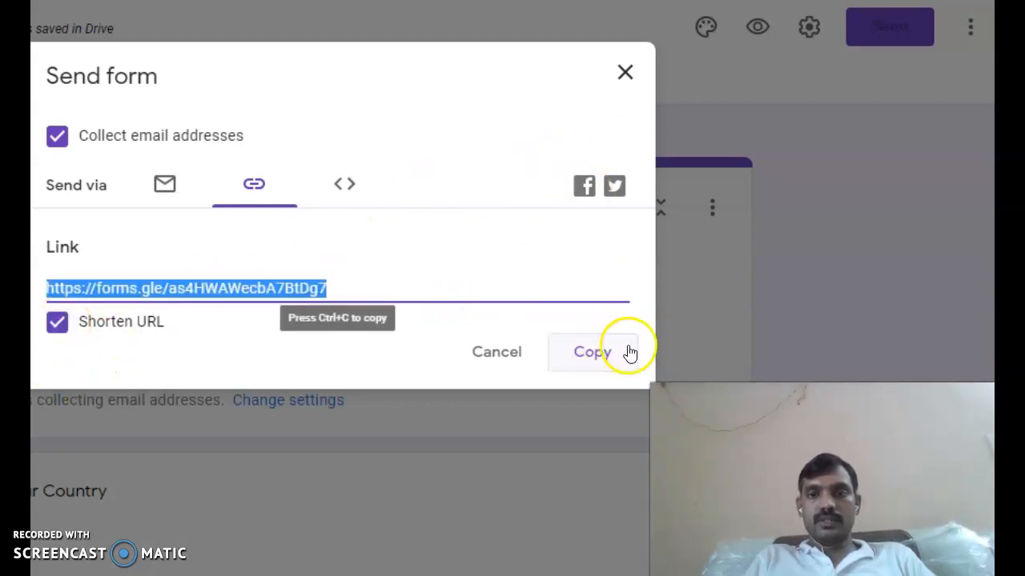
click(606, 357)
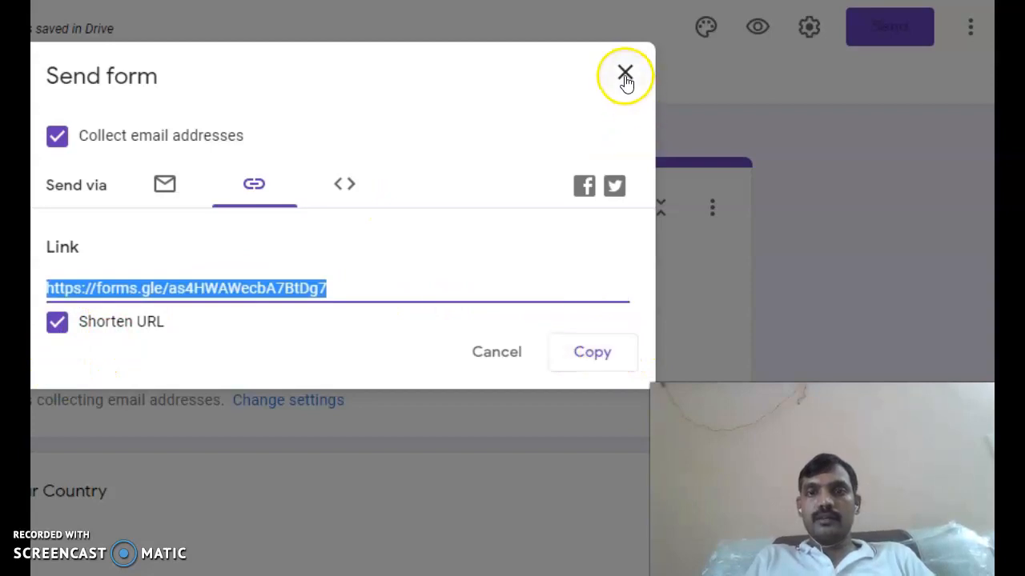
click(625, 76)
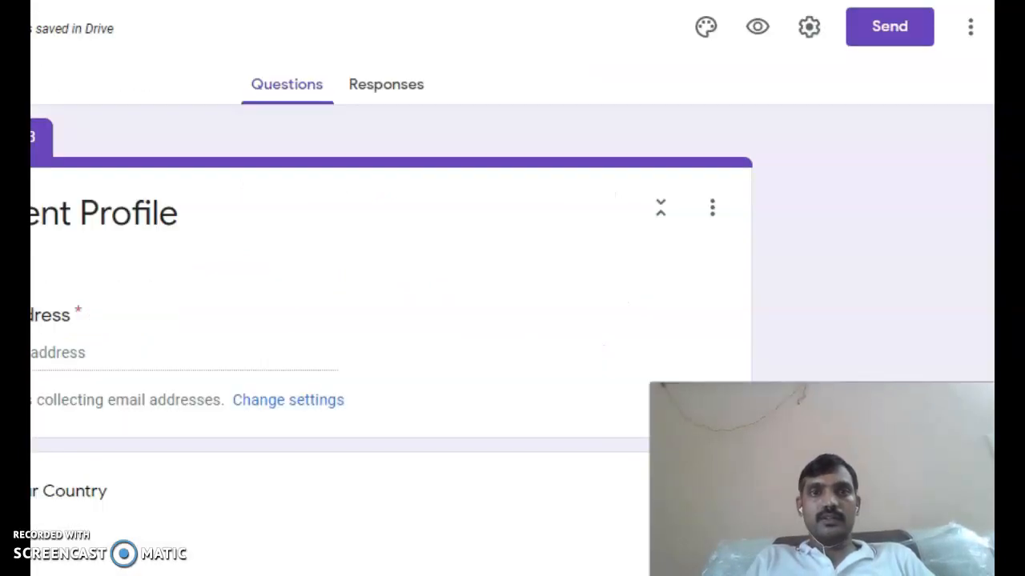
- Switch to the other open window with the blank page
key(alt+Tab)
click(69, 230)
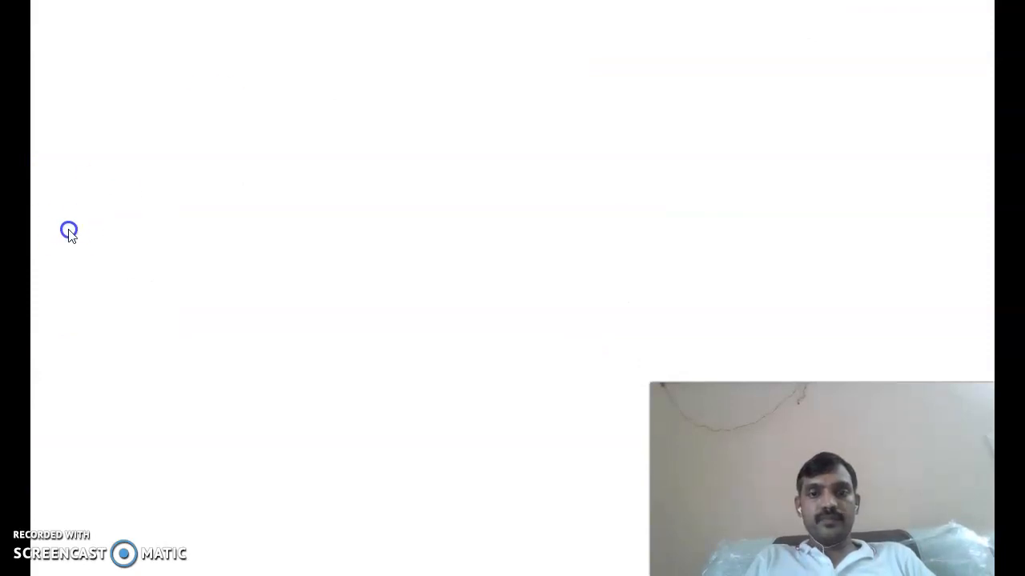